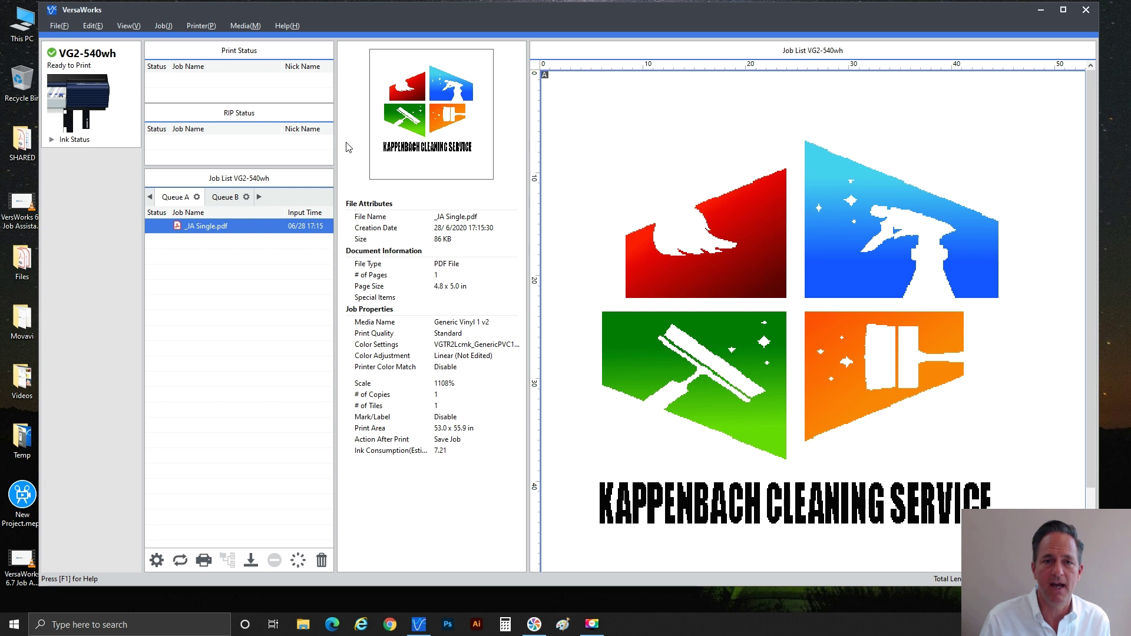
Step: View VersaWorks' version information from the Help menu, then close it
{"action": "left_click", "coordinate": [296, 25]}
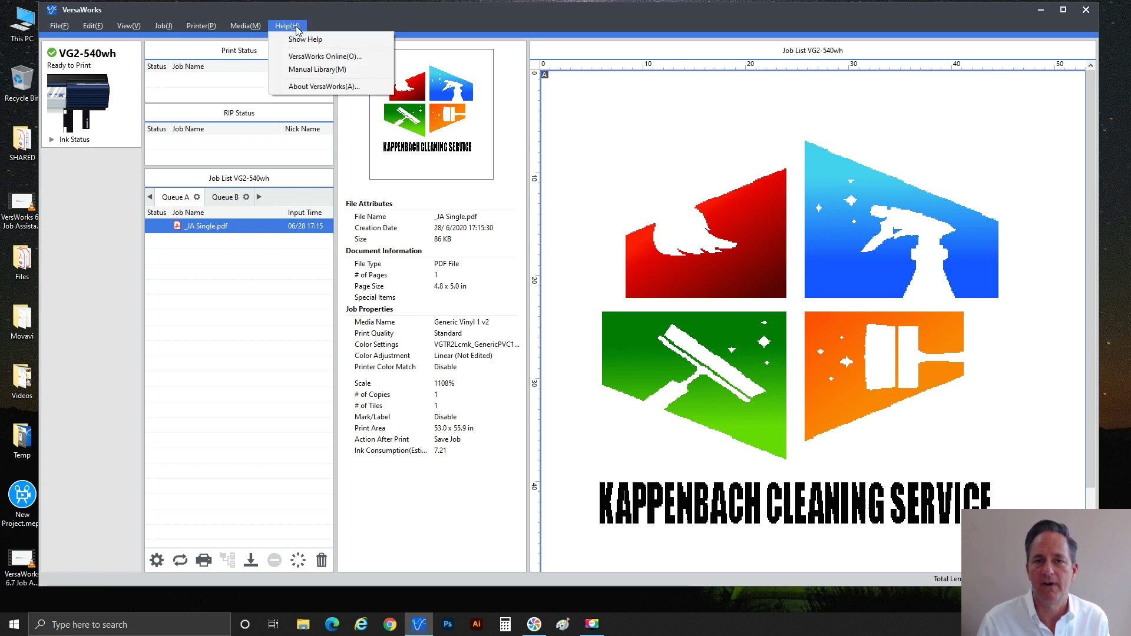
{"action": "left_click", "coordinate": [299, 87]}
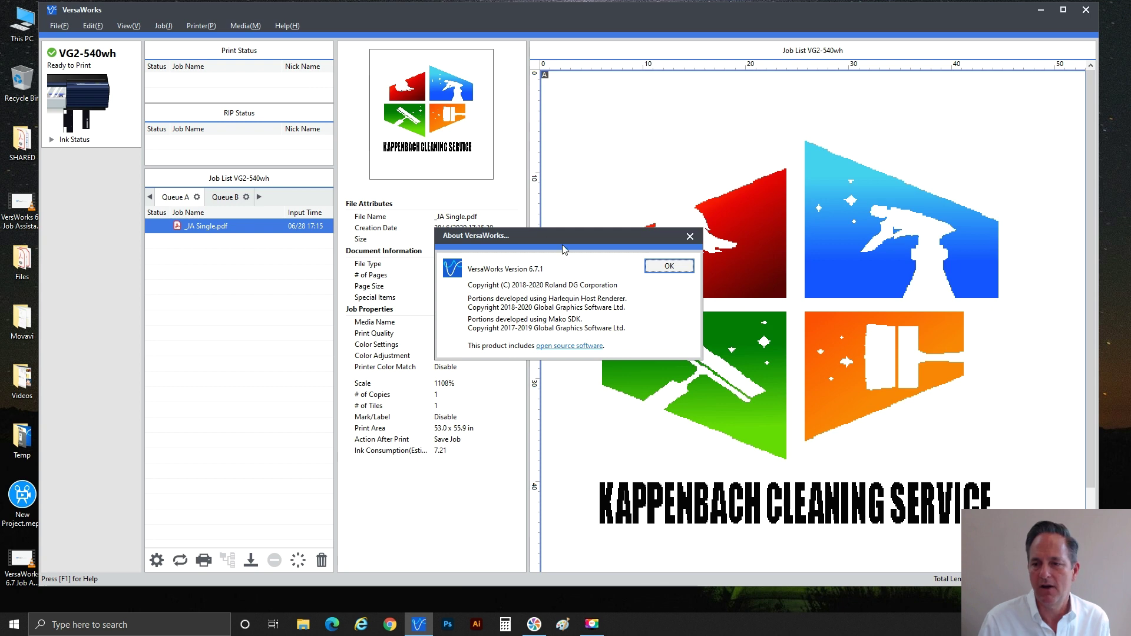
{"action": "left_click_drag", "start_coordinate": [560, 235], "coordinate": [548, 134]}
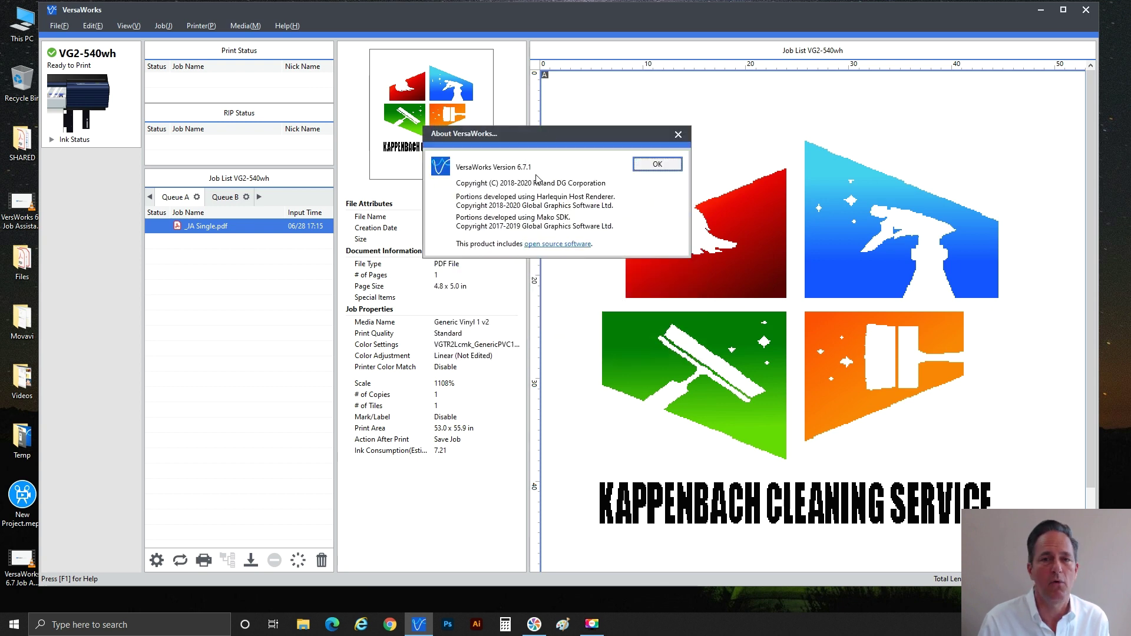
{"action": "left_click", "coordinate": [653, 165]}
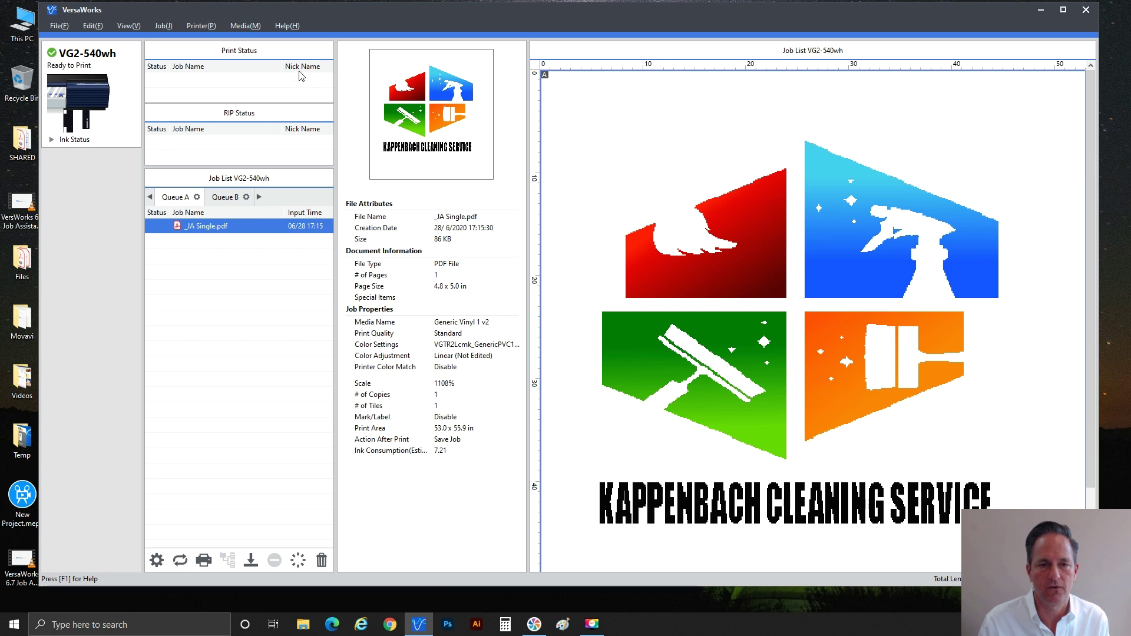
Step: Open Job Settings for _JA Single.pdf and show its Cutting Options tab
{"action": "right_click", "coordinate": [204, 231]}
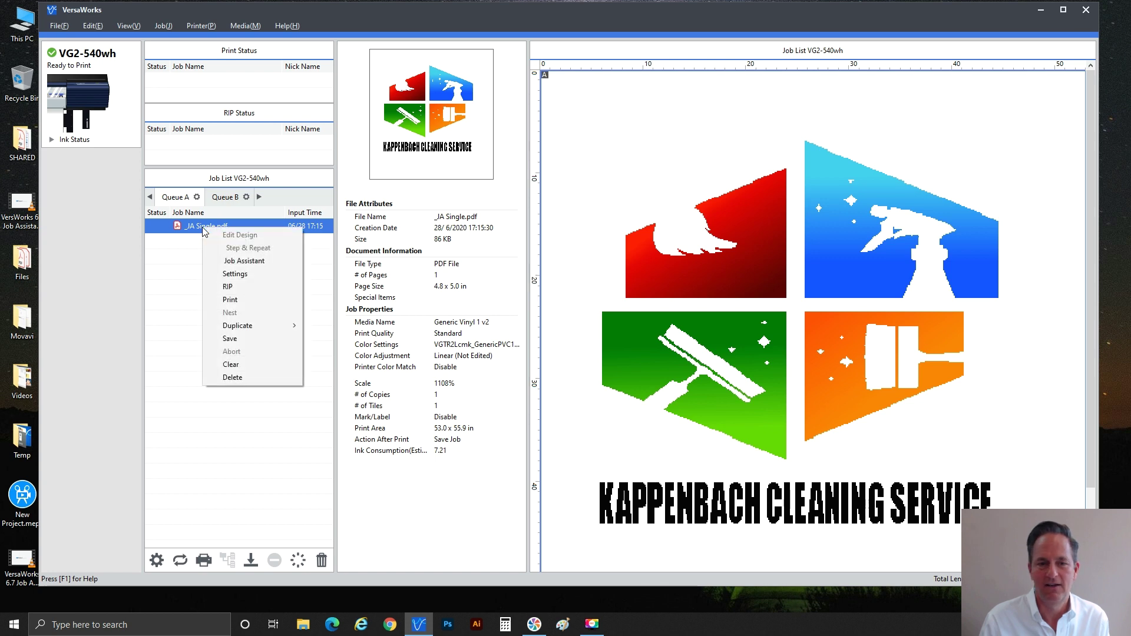
{"action": "left_click", "coordinate": [233, 264]}
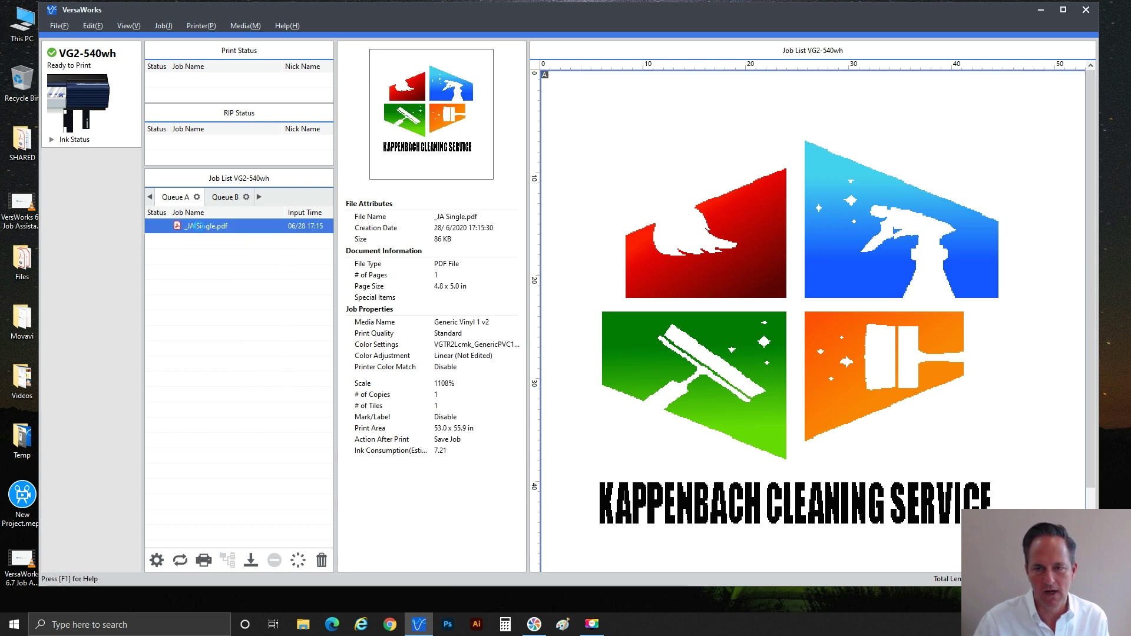
{"action": "double_click", "coordinate": [196, 225]}
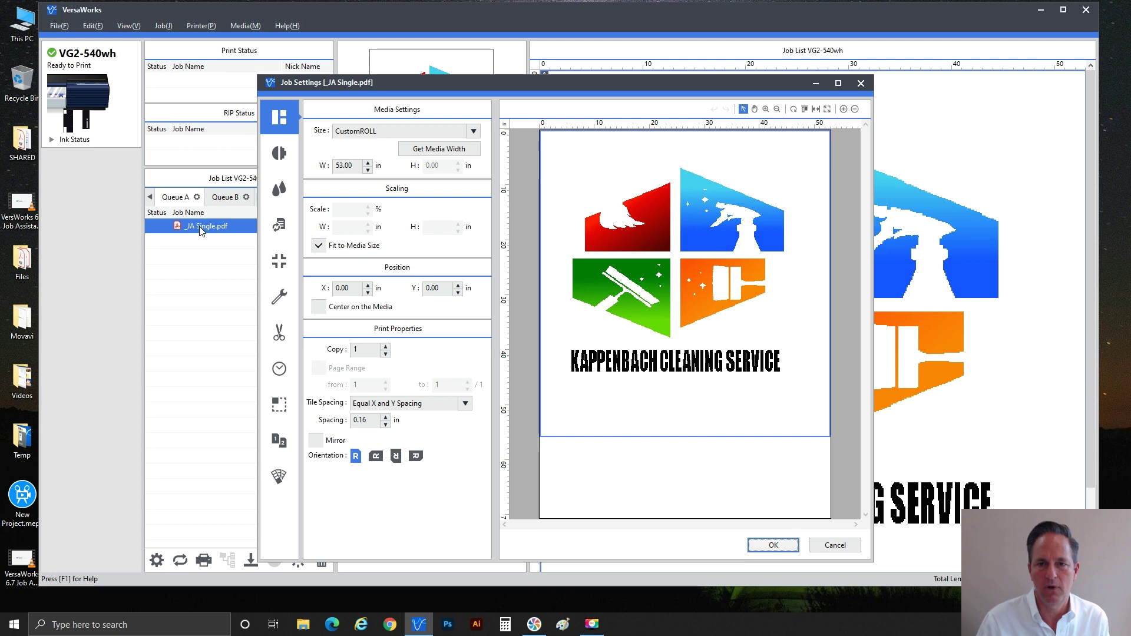
{"action": "left_click_drag", "start_coordinate": [390, 83], "coordinate": [303, 45]}
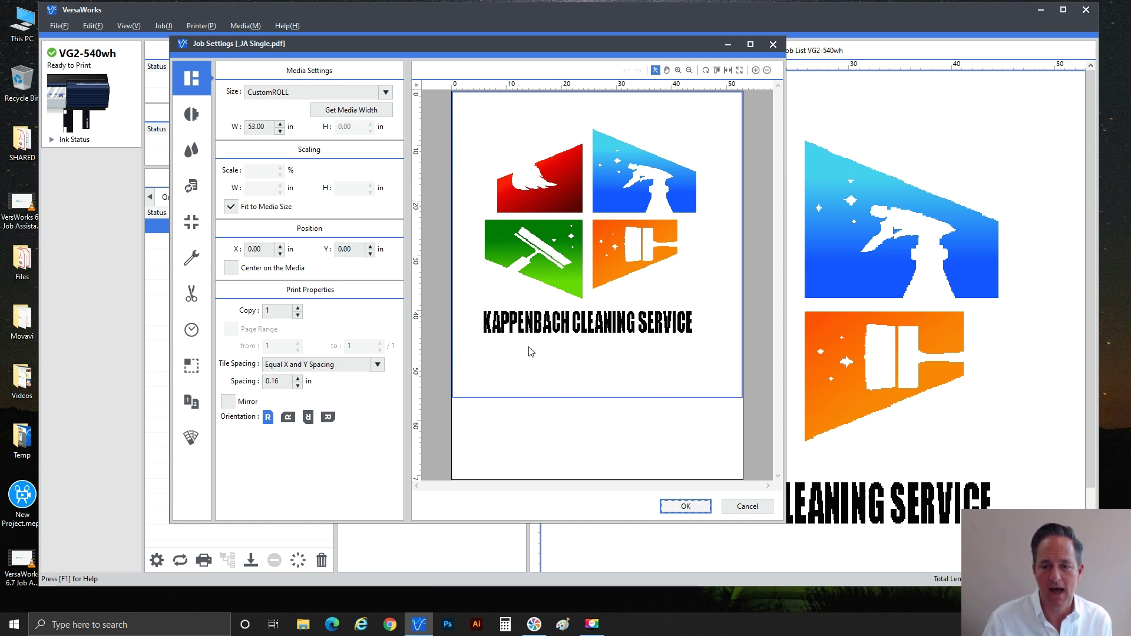
{"action": "left_click", "coordinate": [530, 407]}
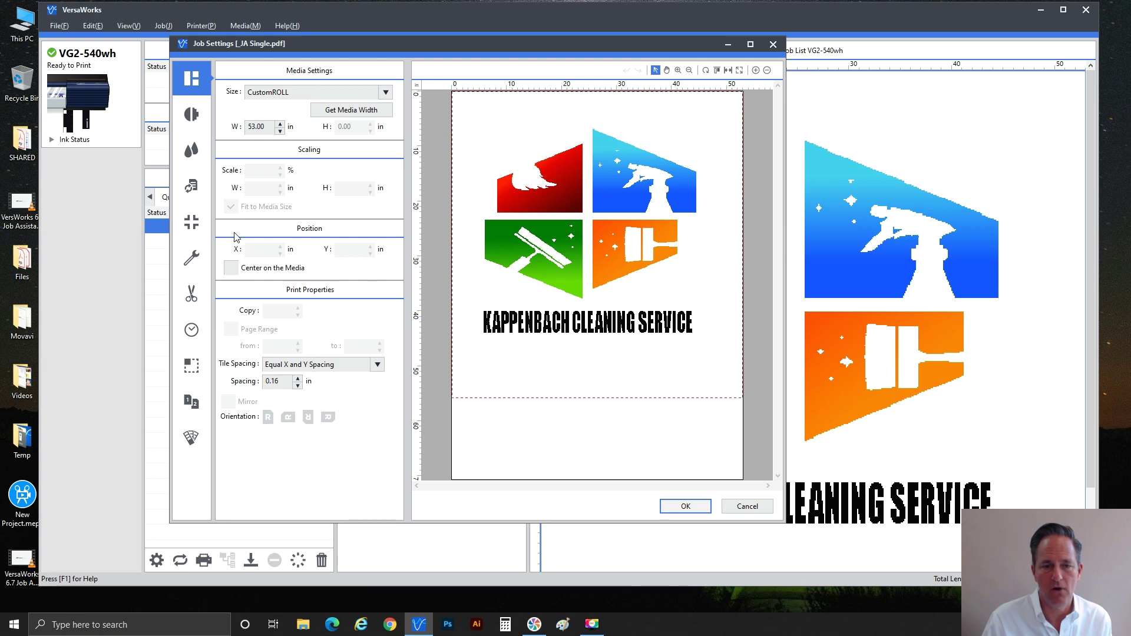
{"action": "left_click", "coordinate": [192, 293]}
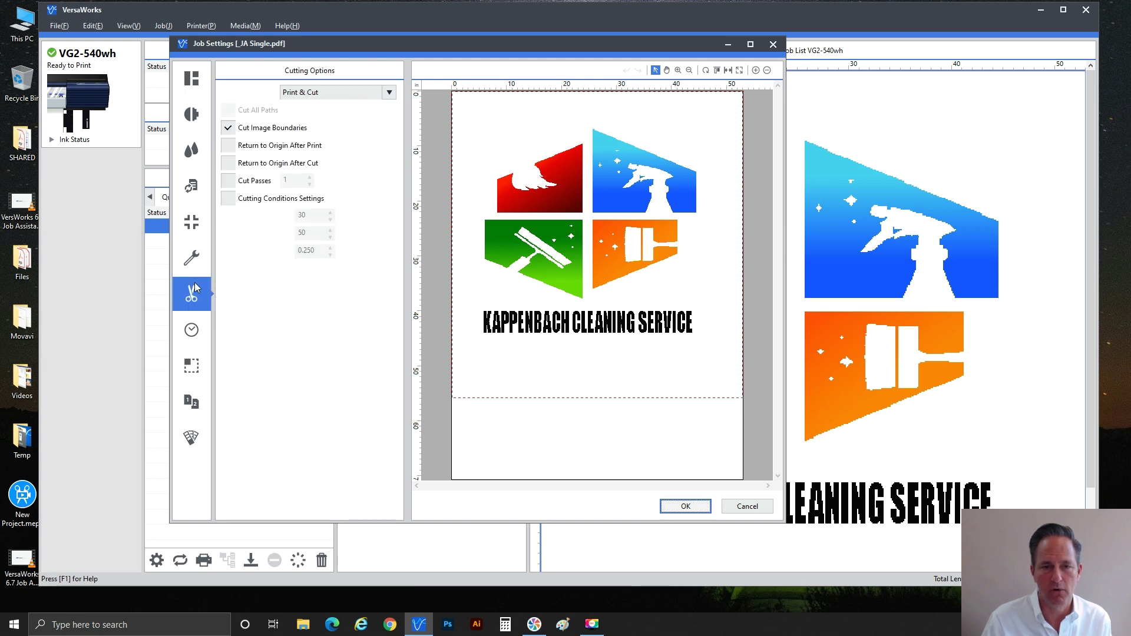
Step: Try Cut Image Boundaries and Perform Perforated Cut, leave boundary cutting off, and close Job Settings
{"action": "left_click", "coordinate": [248, 129]}
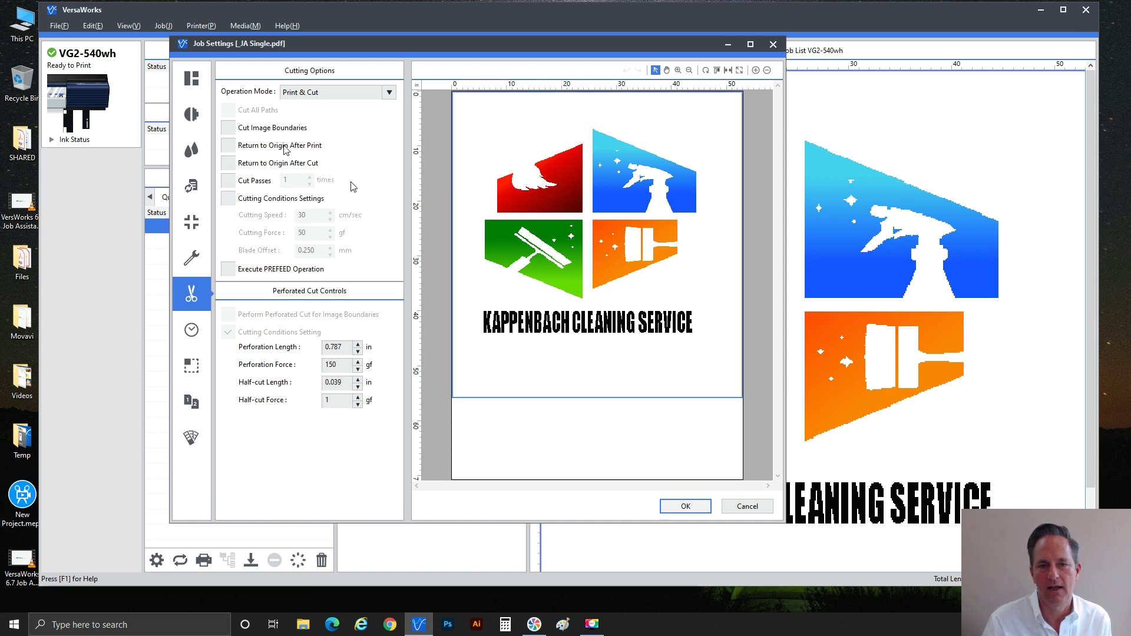
{"action": "left_click", "coordinate": [282, 129]}
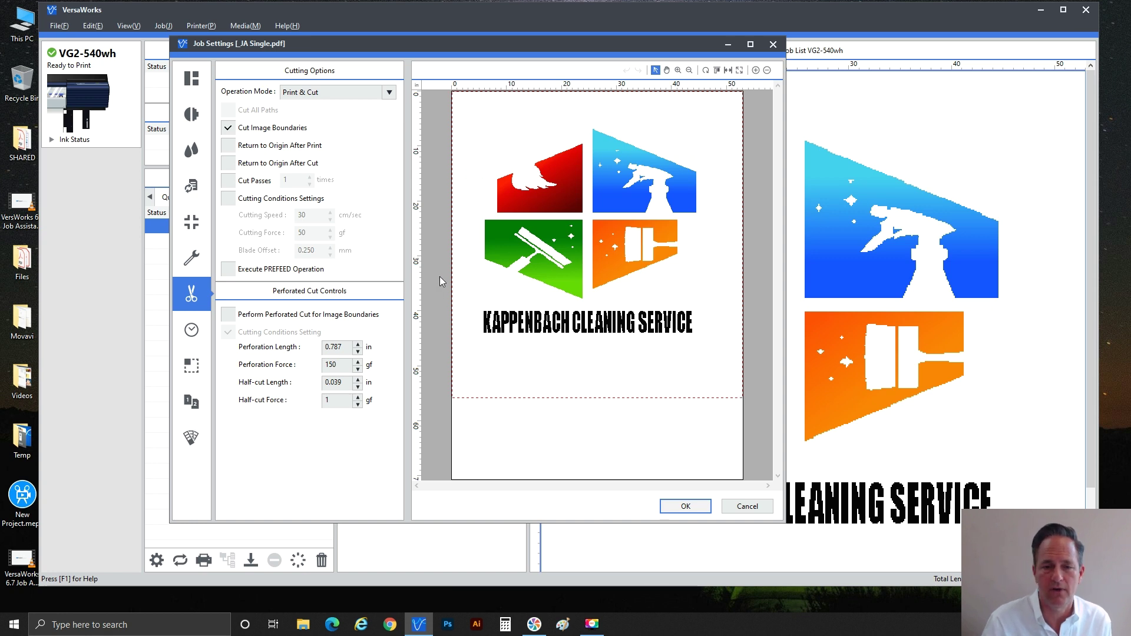
{"action": "left_click", "coordinate": [336, 317]}
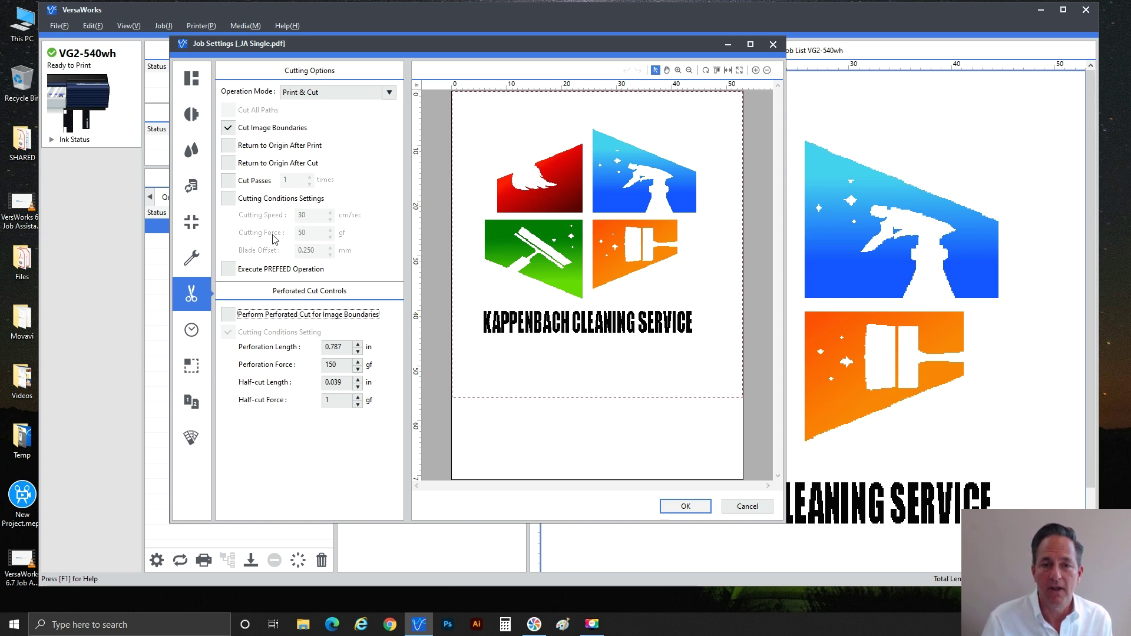
{"action": "left_click", "coordinate": [257, 129]}
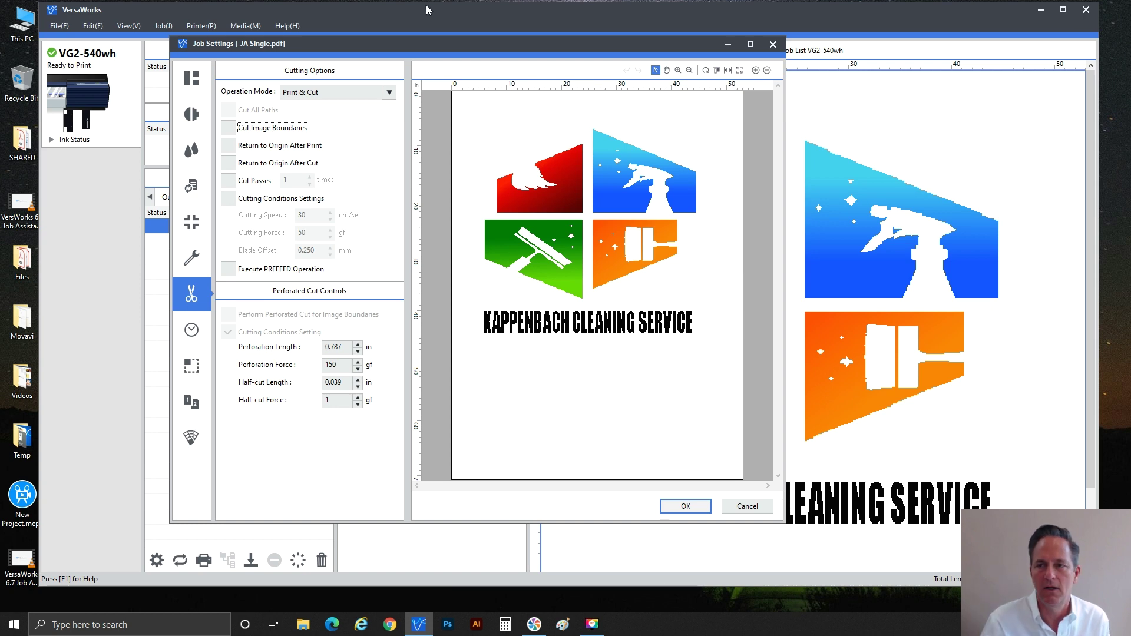
{"action": "left_click", "coordinate": [772, 45]}
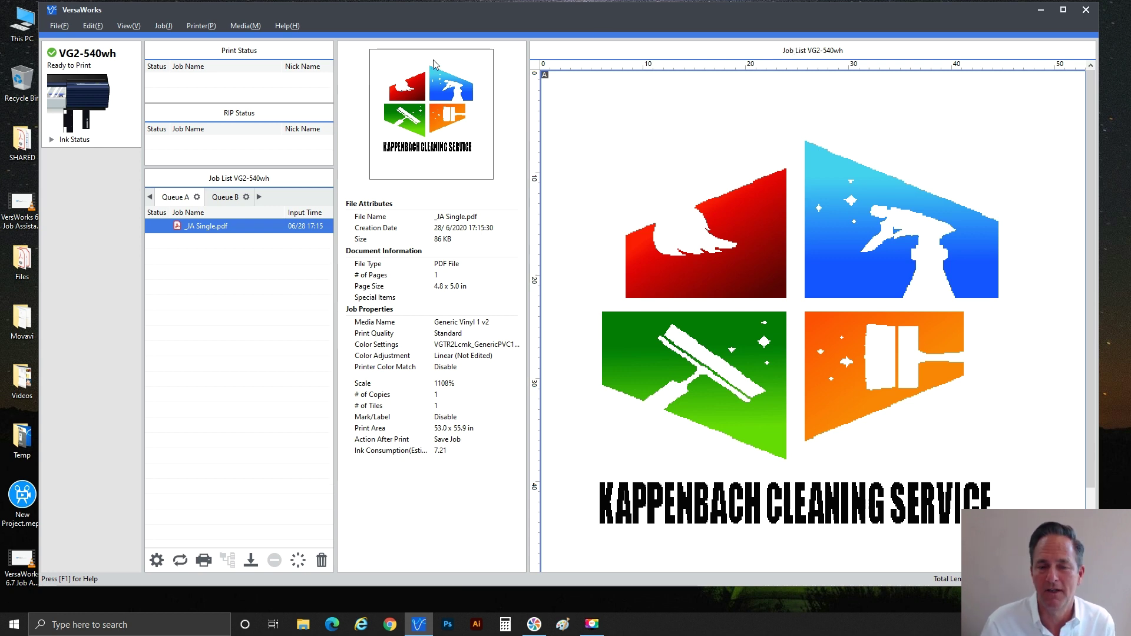
Step: Open _JA Single.pdf in a maximized Job Assistant at 214% zoom, showing the Cutting Line tab
{"action": "right_click", "coordinate": [192, 229]}
{"action": "left_click", "coordinate": [228, 260]}
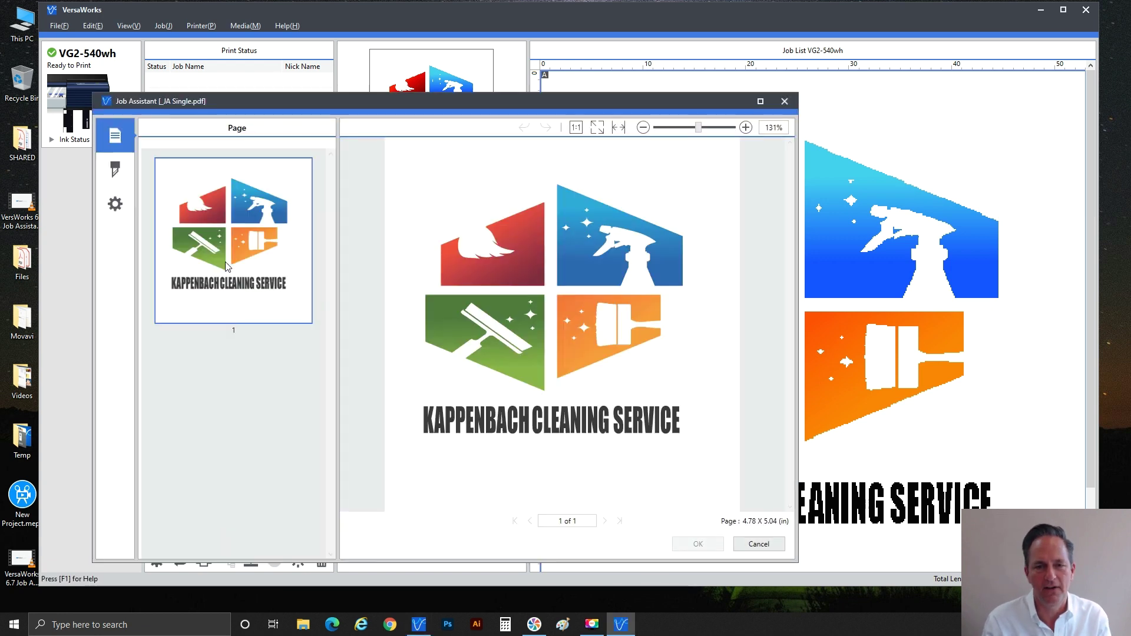
{"action": "left_click_drag", "start_coordinate": [712, 99], "coordinate": [658, 5]}
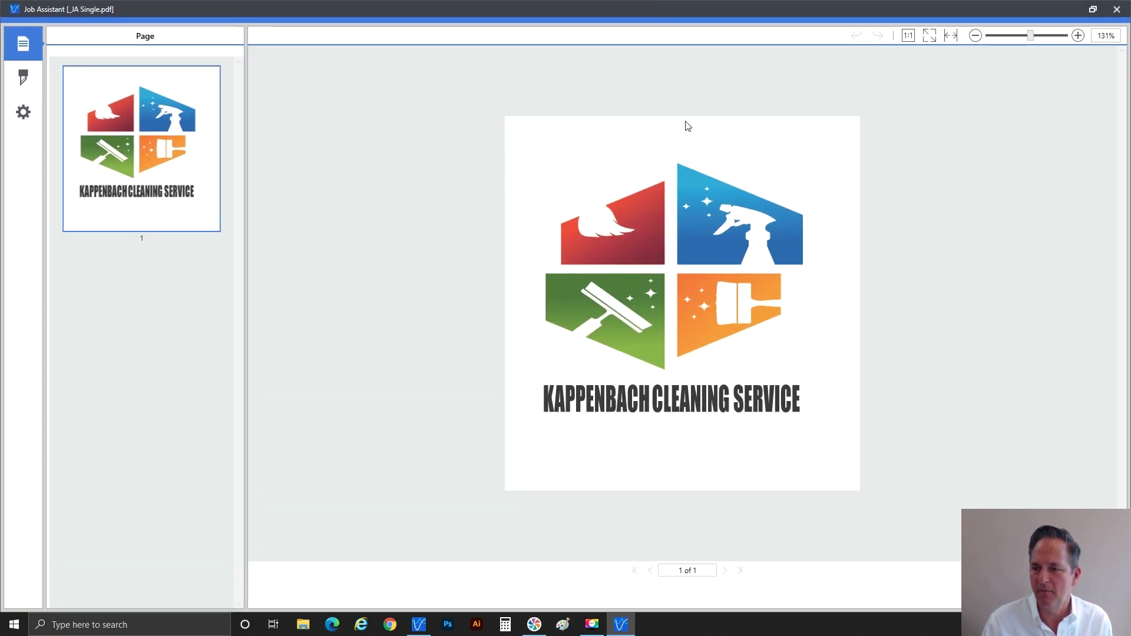
{"action": "left_click_drag", "start_coordinate": [1030, 37], "coordinate": [1036, 34]}
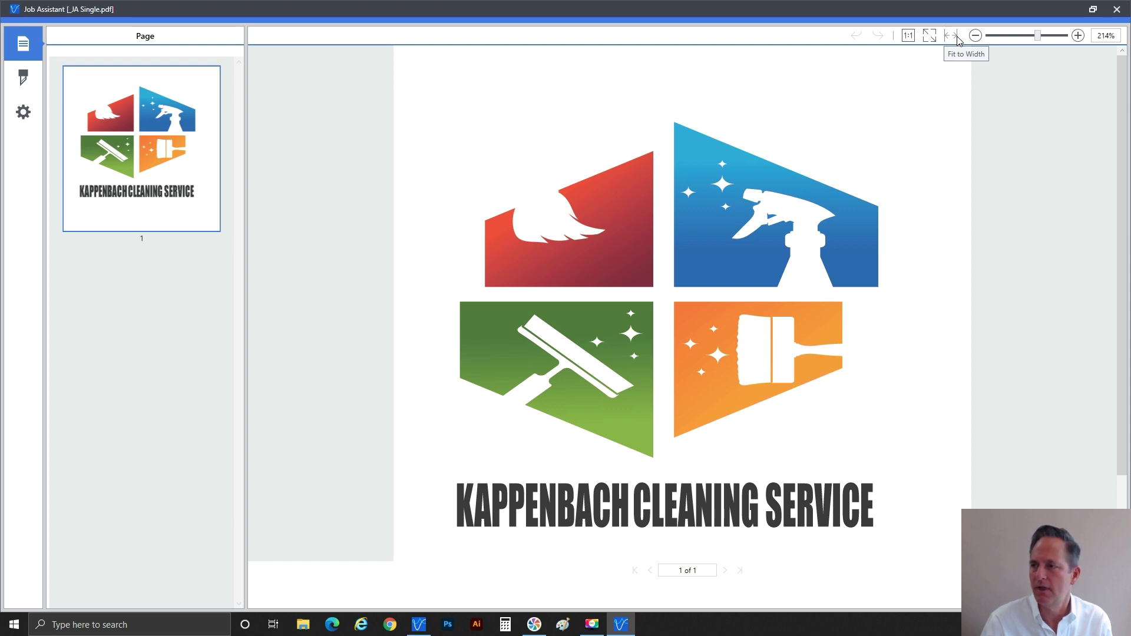
{"action": "scroll", "coordinate": [828, 148], "scroll_direction": "down", "scroll_amount": 2}
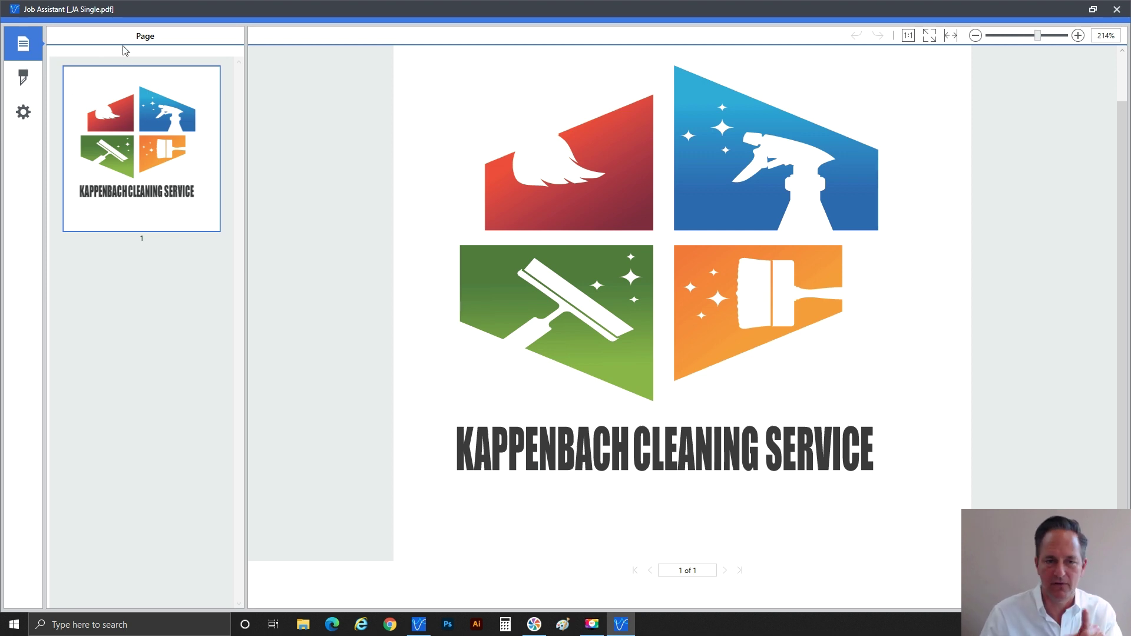
{"action": "left_click", "coordinate": [27, 82]}
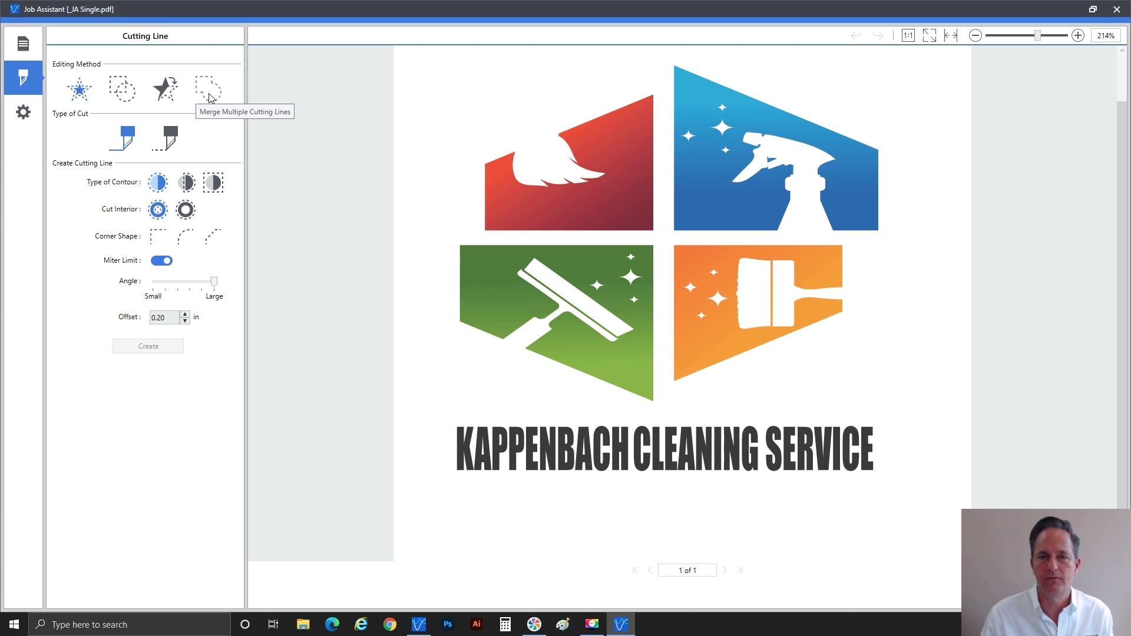
Step: Choose Replace with Cutting Line and select the red top-left logo shape
{"action": "left_click", "coordinate": [173, 97]}
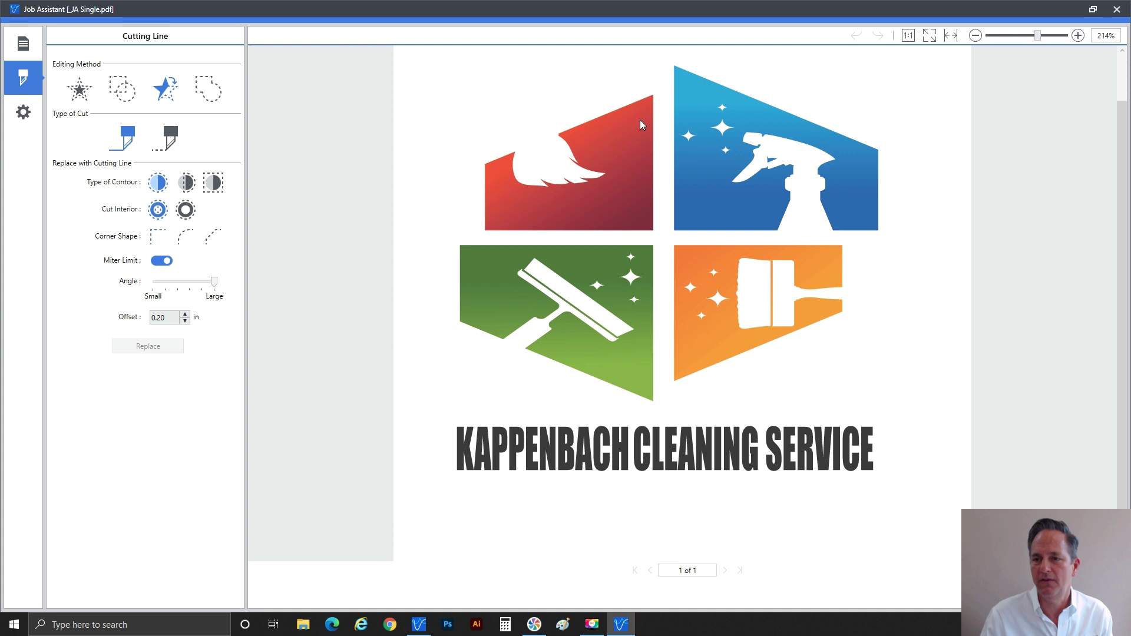
{"action": "left_click", "coordinate": [599, 121]}
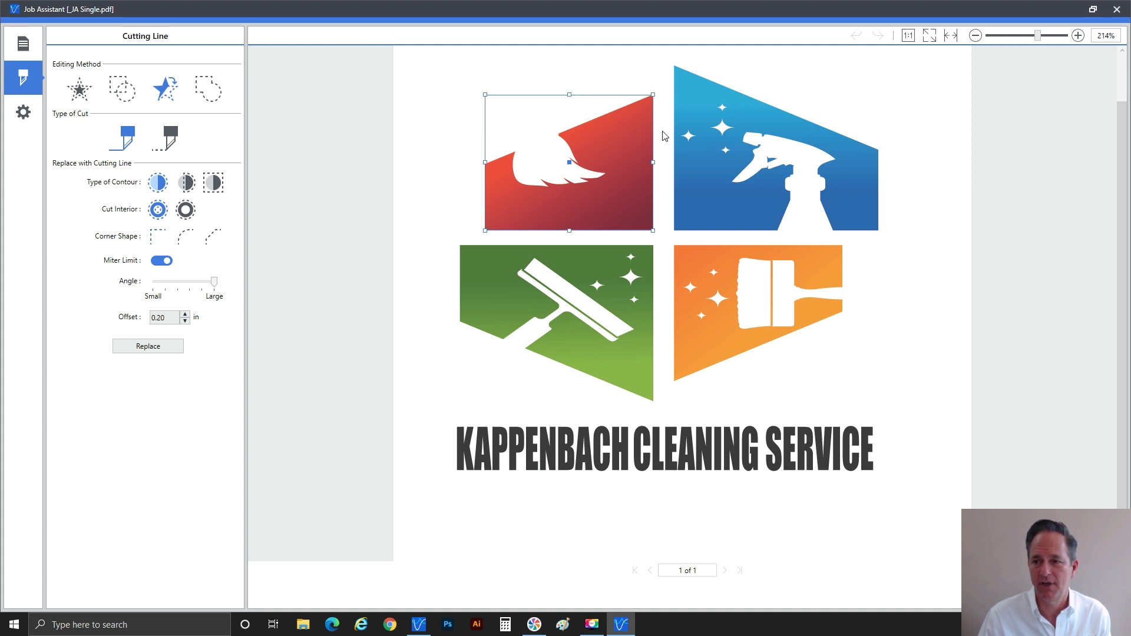
{"action": "left_click", "coordinate": [678, 113]}
{"action": "left_click", "coordinate": [699, 265]}
{"action": "left_click", "coordinate": [570, 281]}
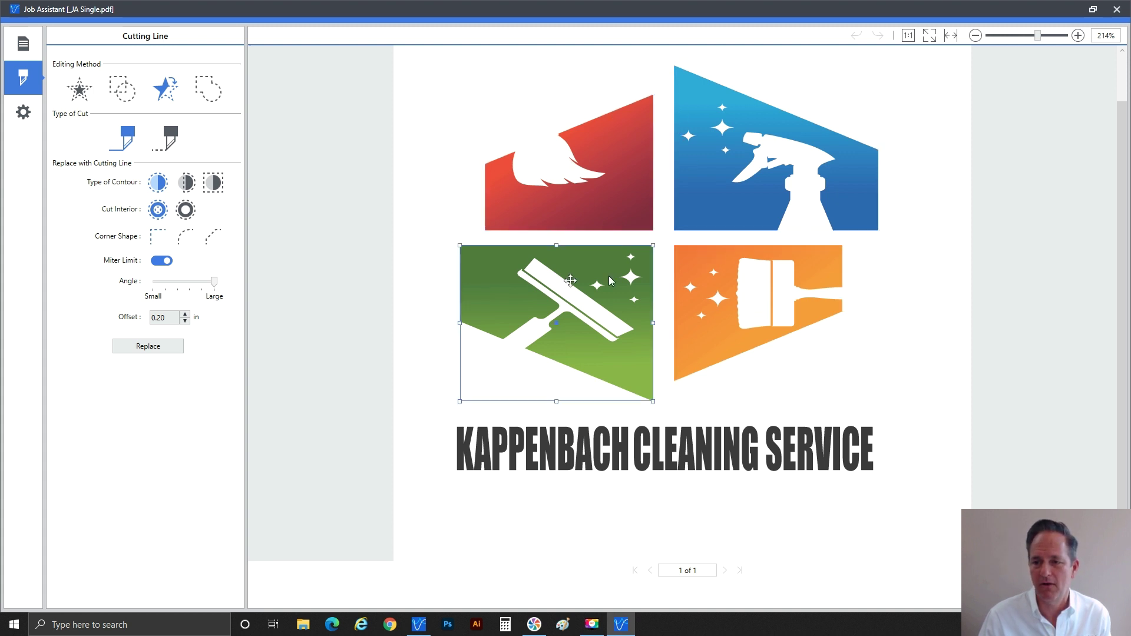
{"action": "left_click", "coordinate": [528, 432]}
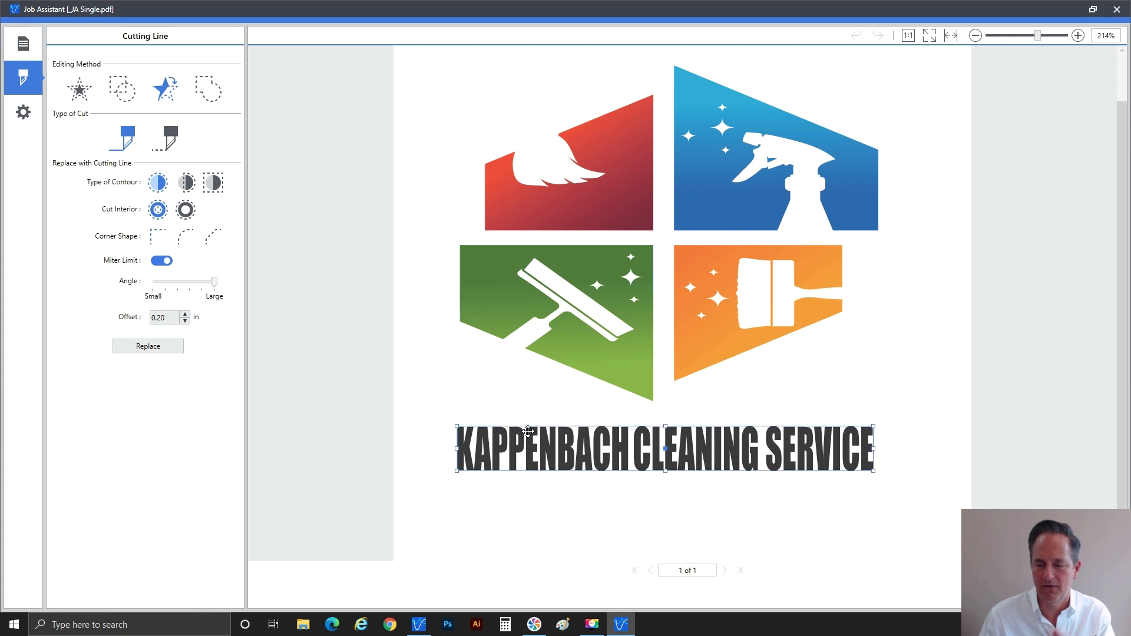
{"action": "left_click", "coordinate": [500, 191]}
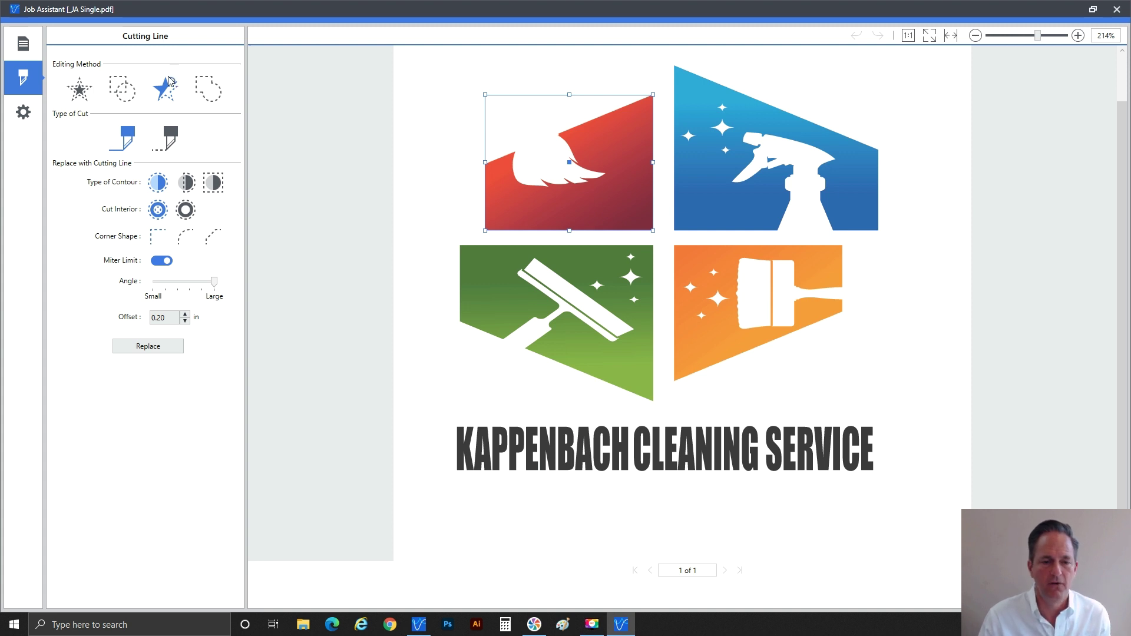
Step: Set the offset to 0, turn off Miter Limit, and replace the red shape with a cutting line
{"action": "double_click", "coordinate": [158, 317]}
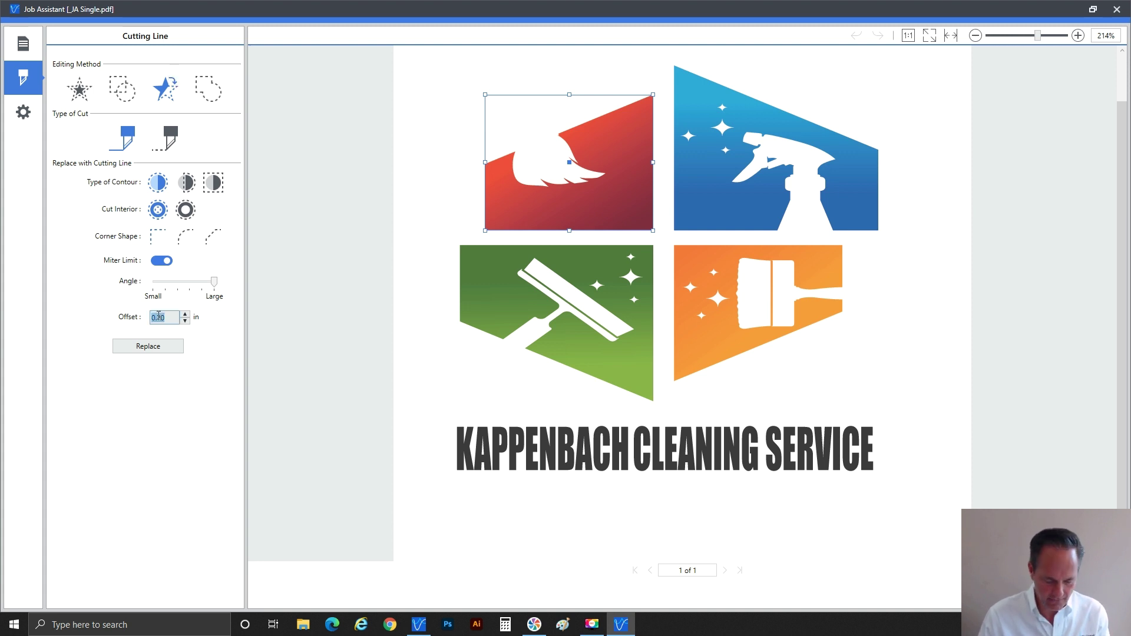
{"action": "type", "text": "0"}
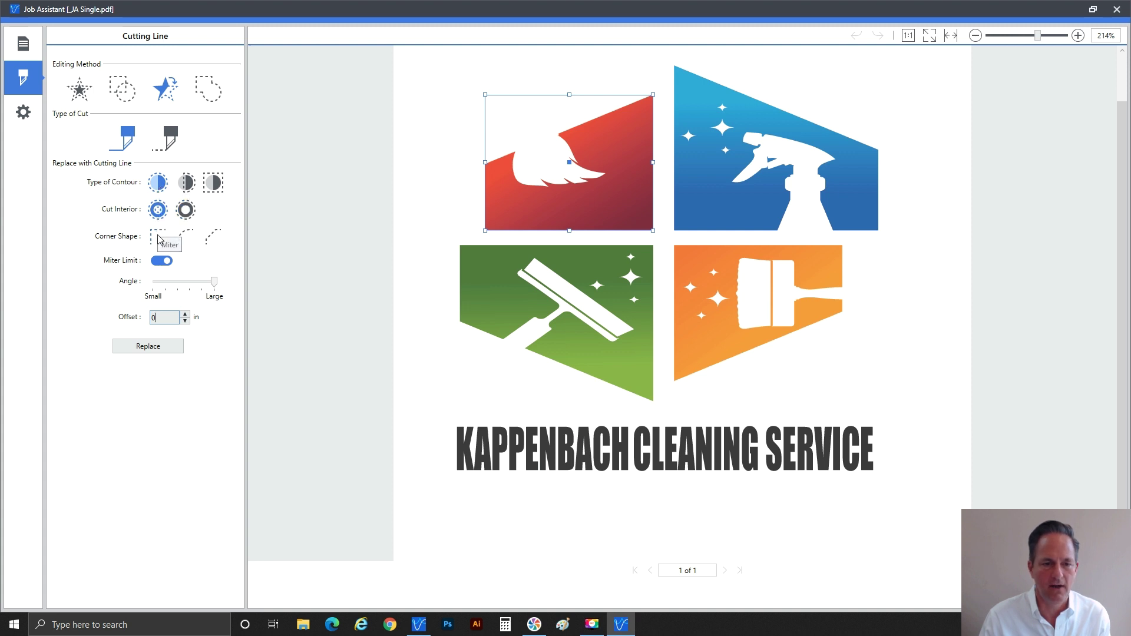
{"action": "left_click", "coordinate": [161, 260]}
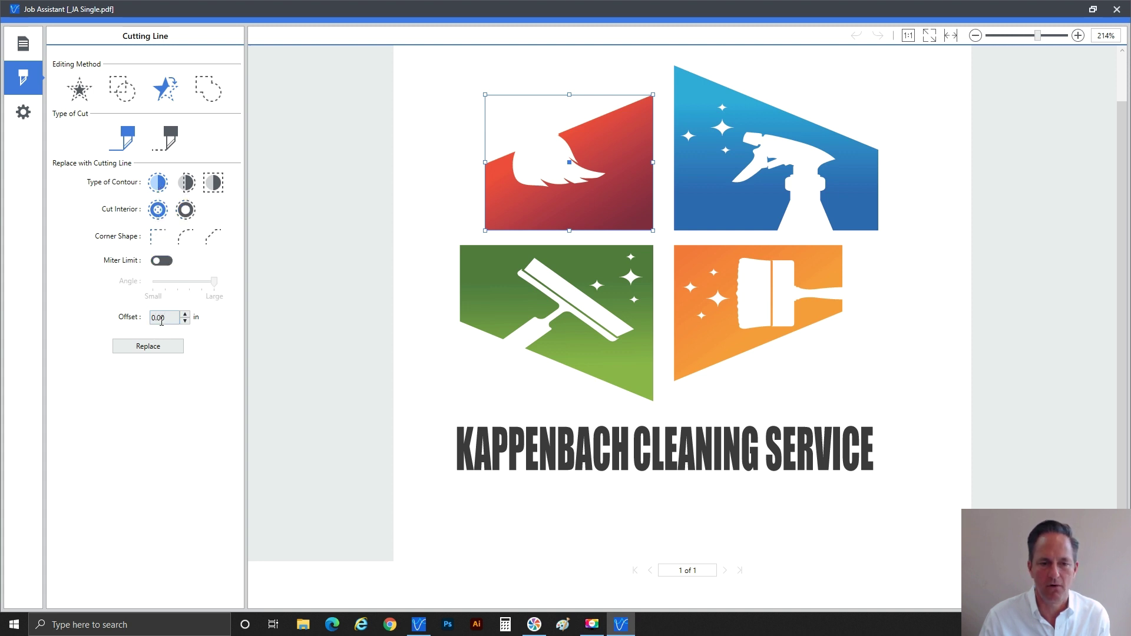
{"action": "left_click", "coordinate": [157, 347]}
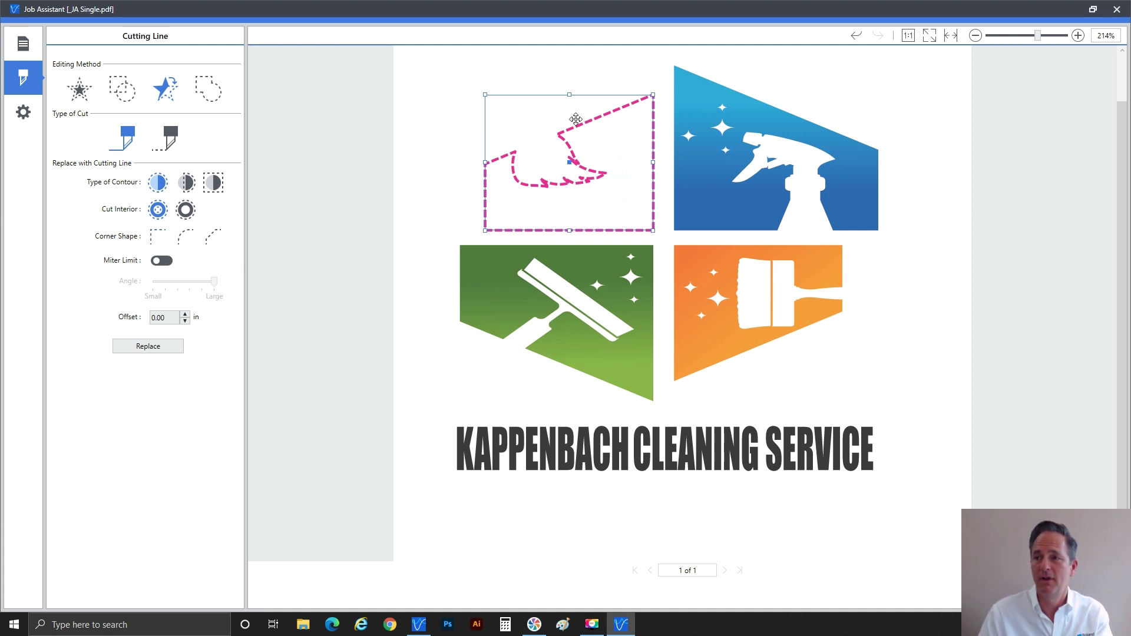
Step: Undo the replacement, switch to Create Cutting Line, and choose Do Not Cut Interior
{"action": "left_click", "coordinate": [856, 36]}
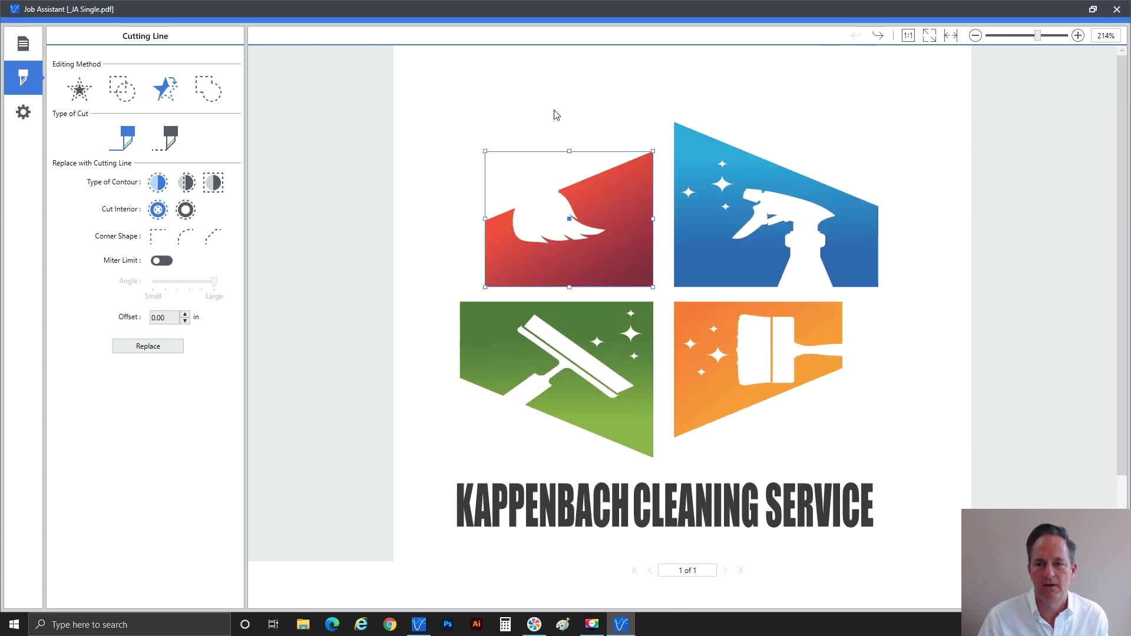
{"action": "scroll", "coordinate": [556, 115], "scroll_direction": "down", "scroll_amount": 1}
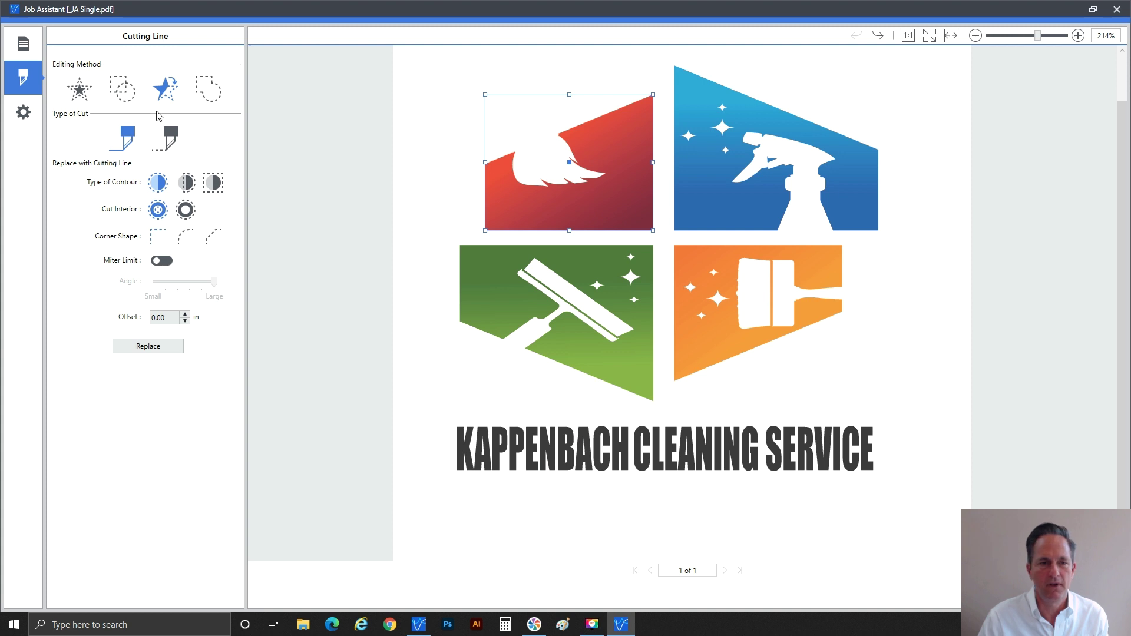
{"action": "left_click", "coordinate": [80, 89]}
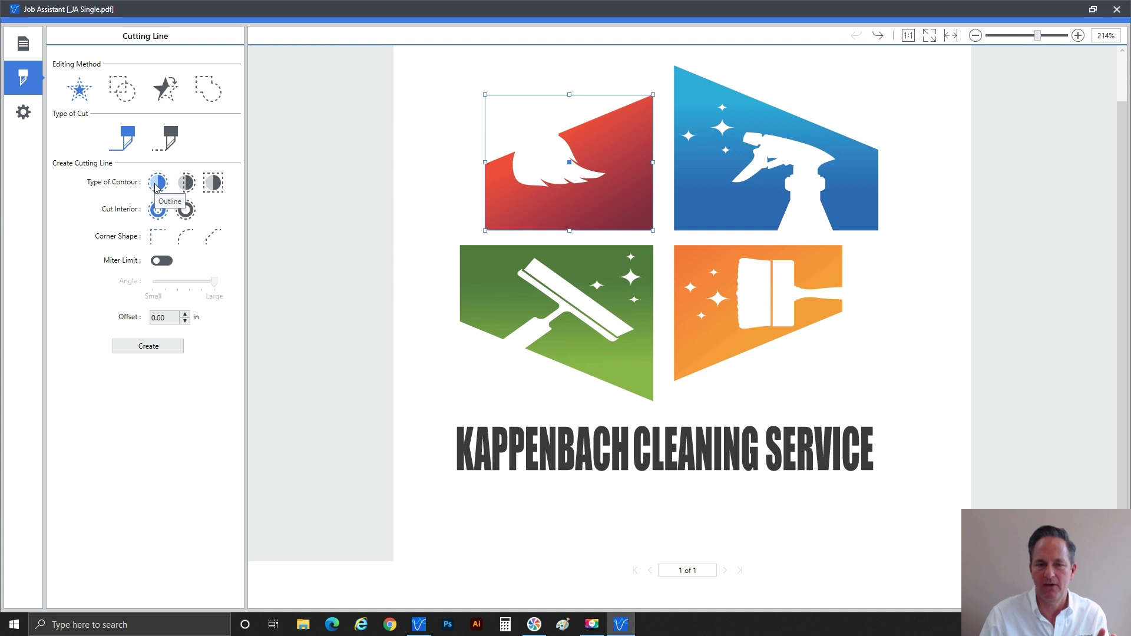
{"action": "left_click", "coordinate": [186, 210]}
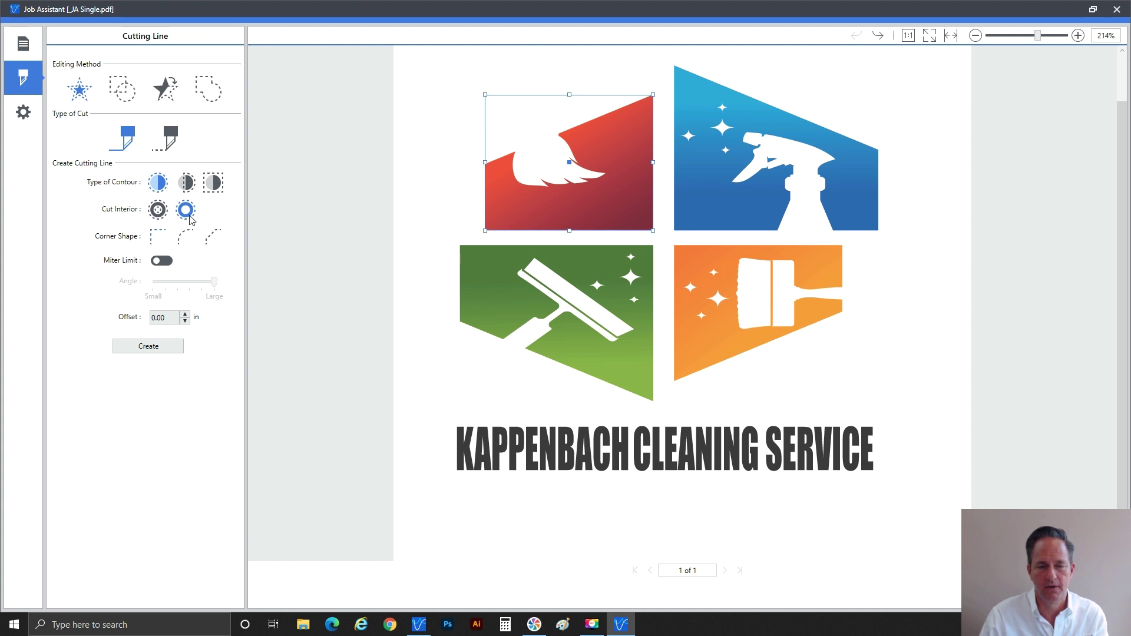
Step: Create a cutting line tracing the red panel's outer contour
{"action": "left_click", "coordinate": [164, 350]}
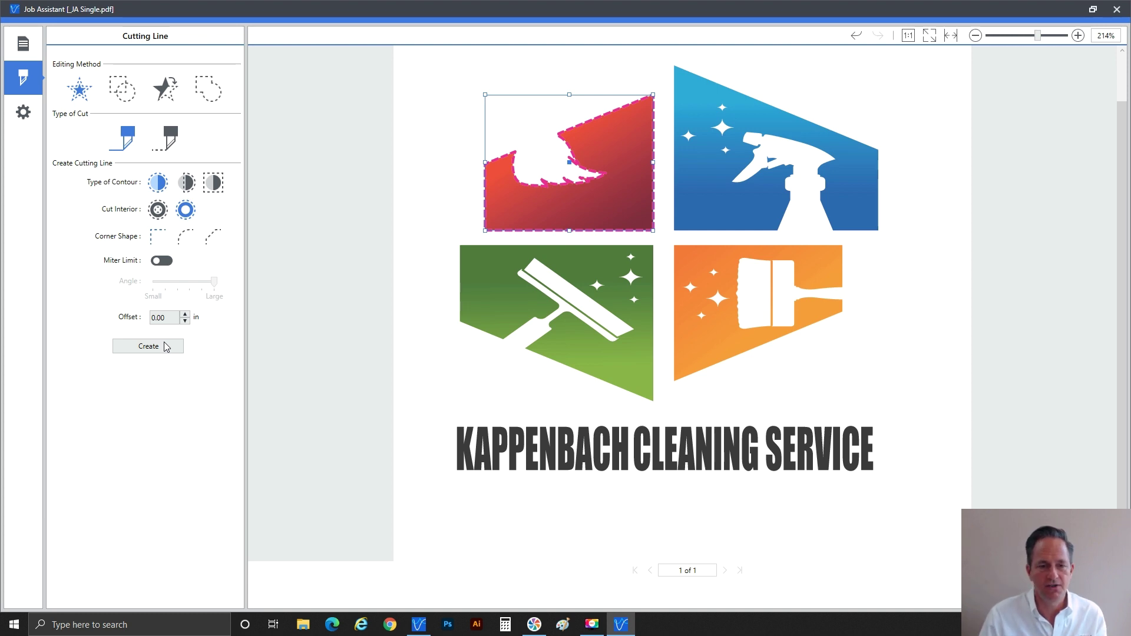
Step: Undo the line, create a 0.2 in offset cutting line around the red panel, then undo it
{"action": "key", "text": "ctrl+z"}
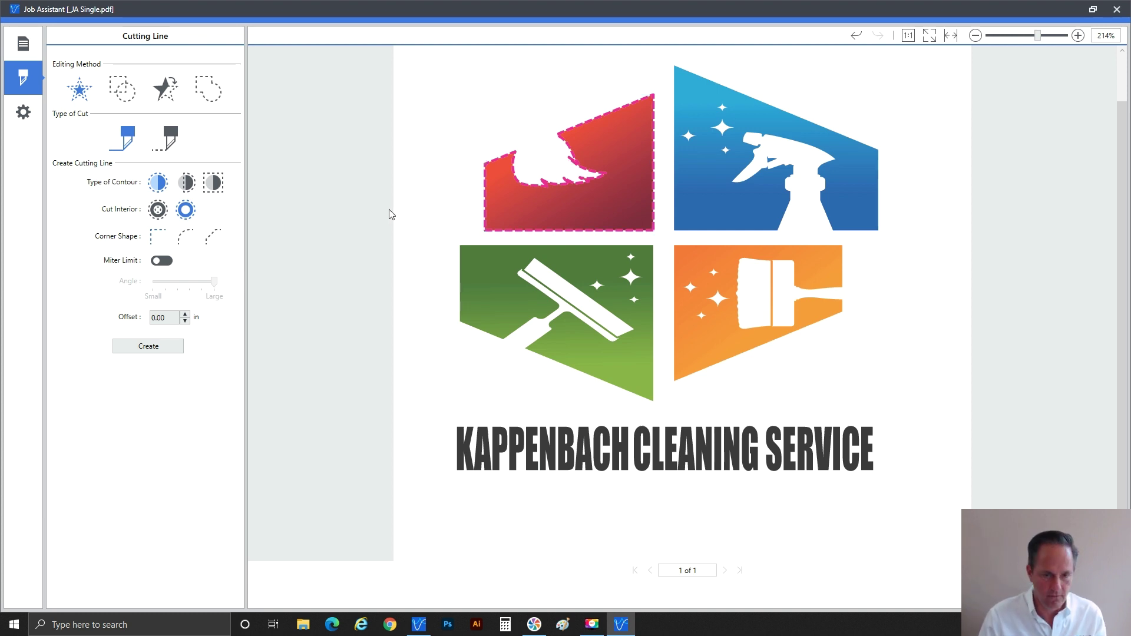
{"action": "double_click", "coordinate": [165, 317]}
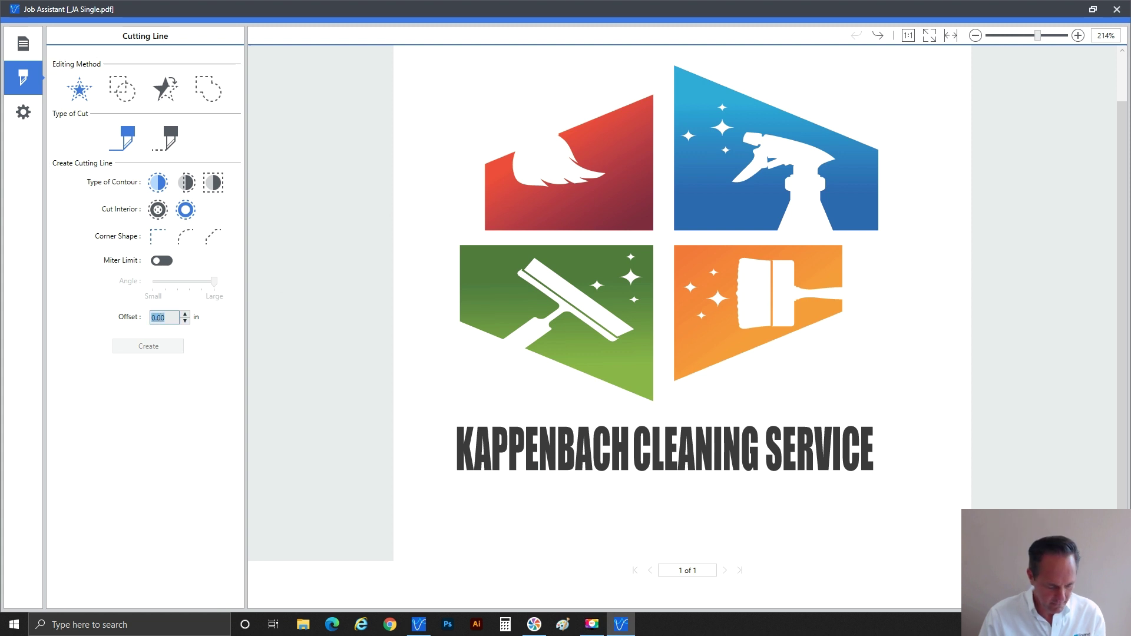
{"action": "key", "text": "BackSpace"}
{"action": "type", "text": ".2"}
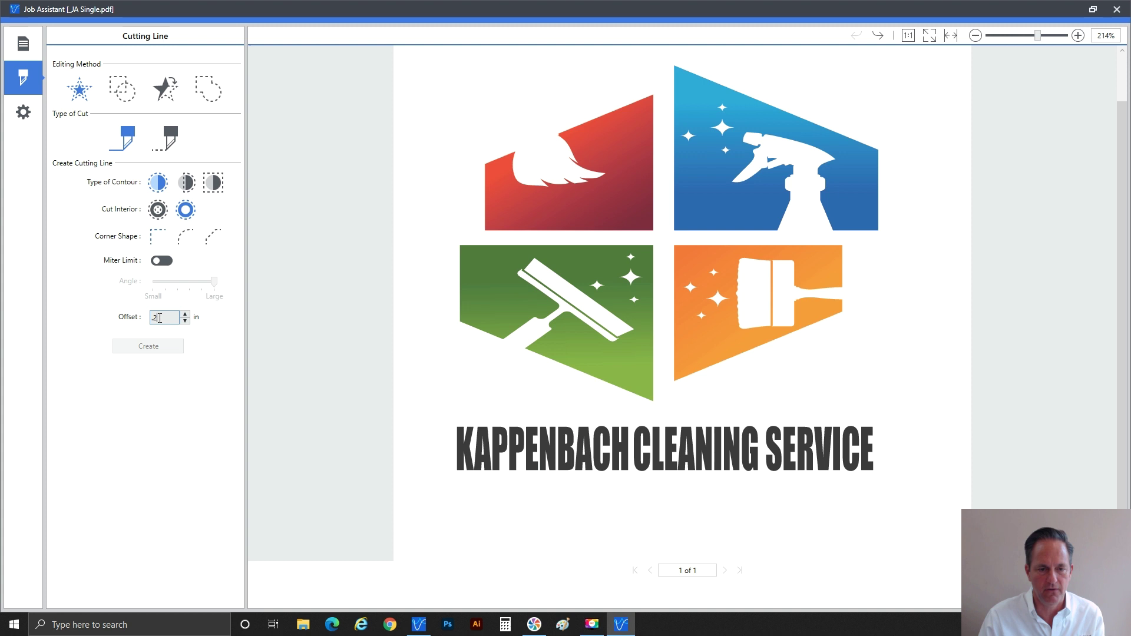
{"action": "left_click", "coordinate": [471, 229]}
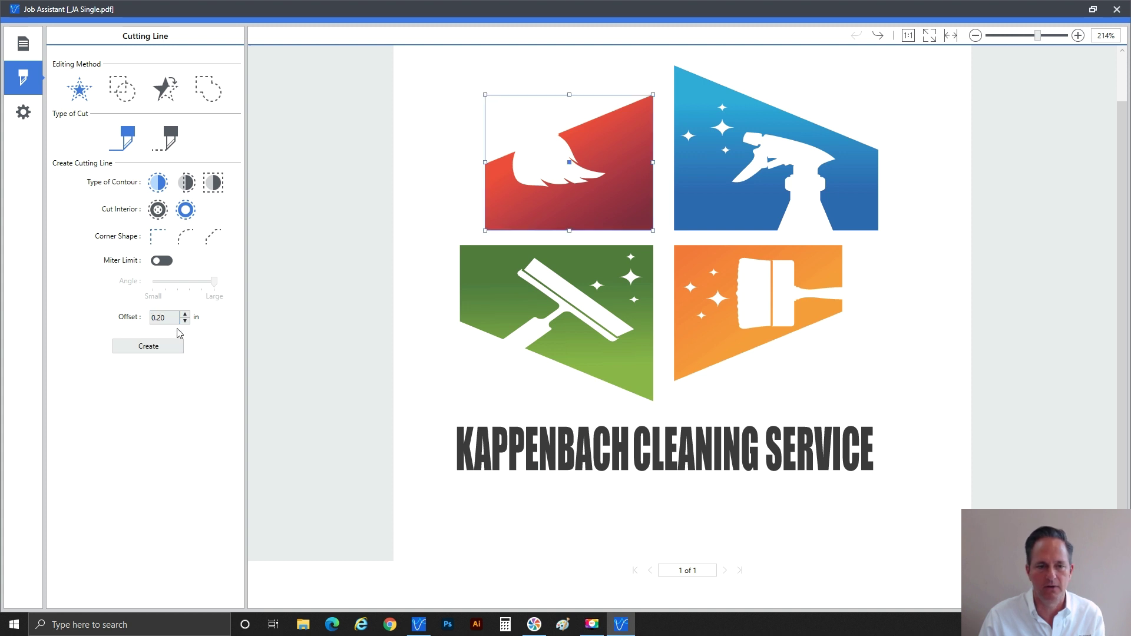
{"action": "left_click", "coordinate": [170, 347]}
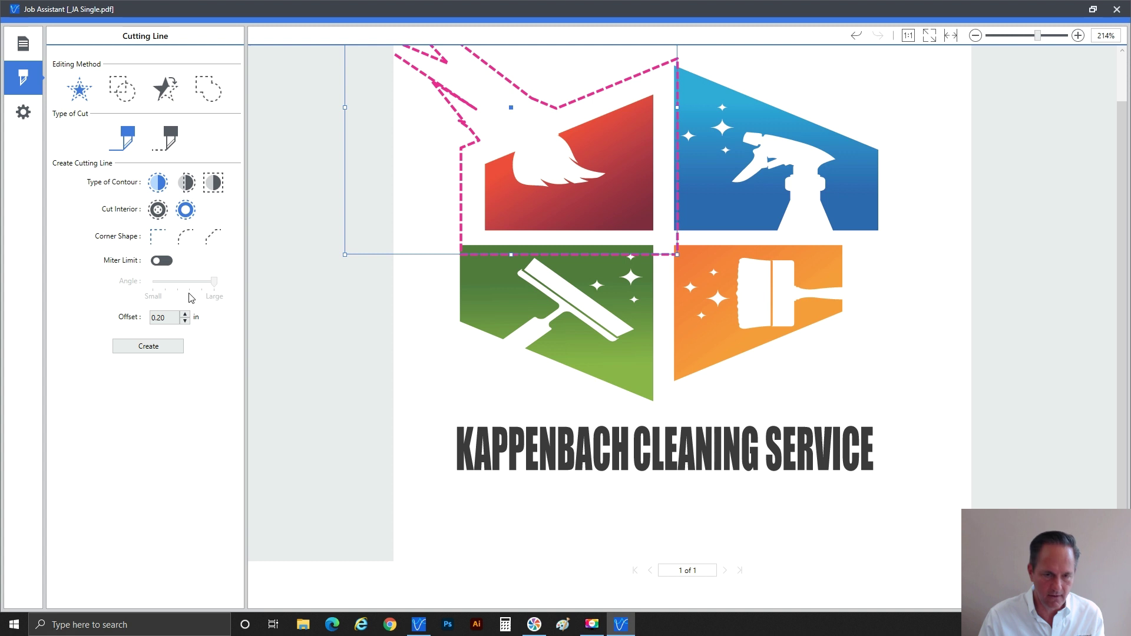
{"action": "key", "text": "ctrl+z"}
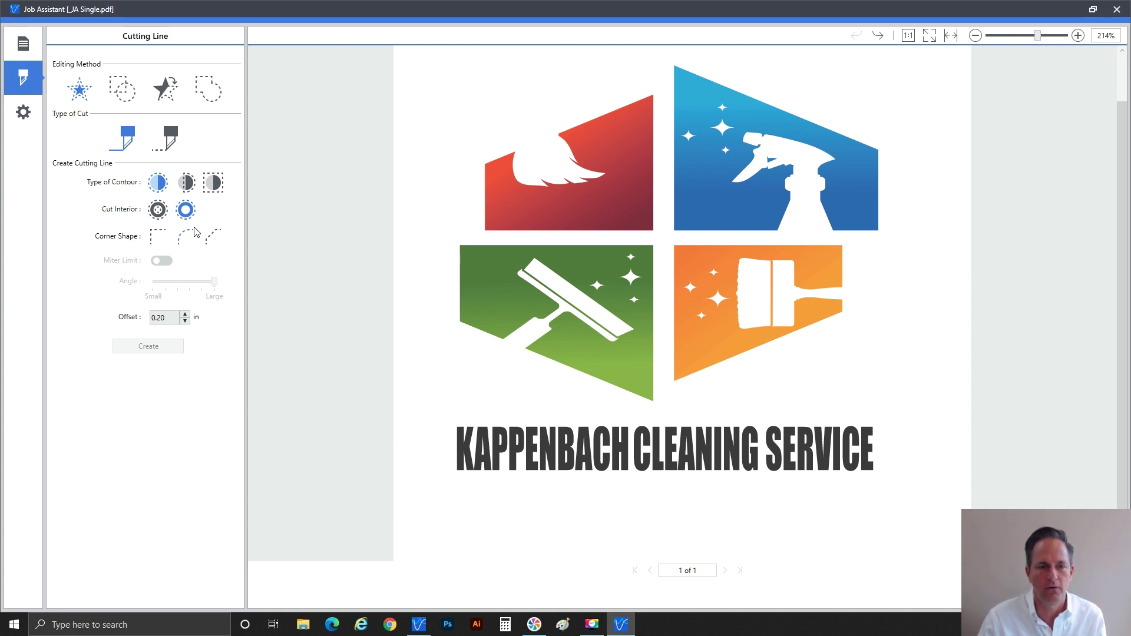
Step: Create a rounded trial cutting line around the red brush panel, then deselect the panel
{"action": "left_click", "coordinate": [534, 212]}
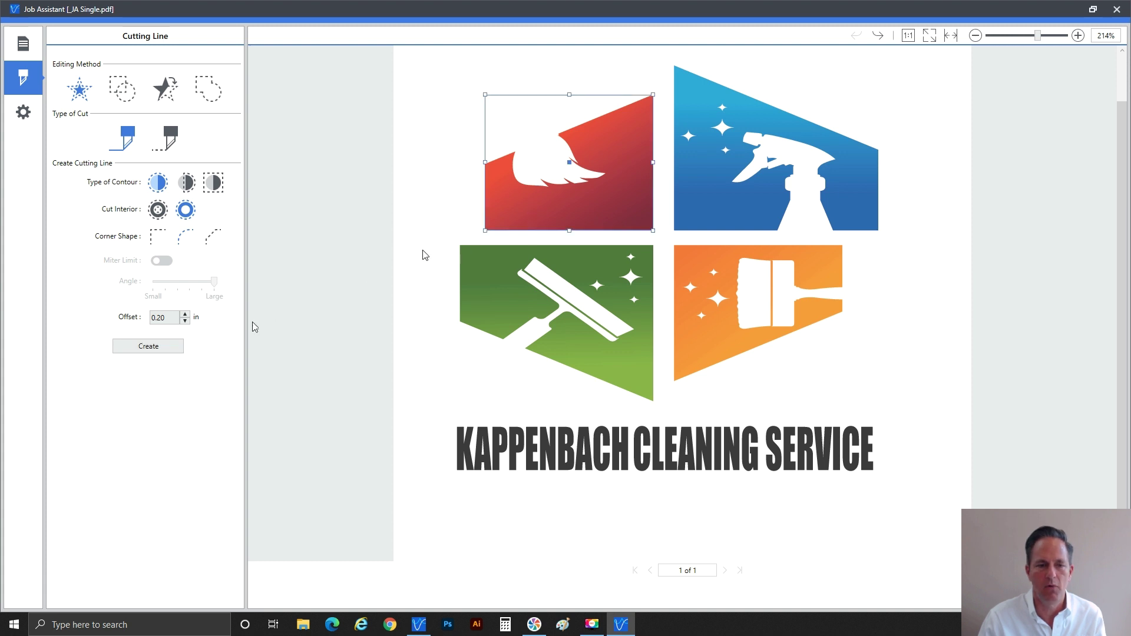
{"action": "left_click", "coordinate": [172, 348]}
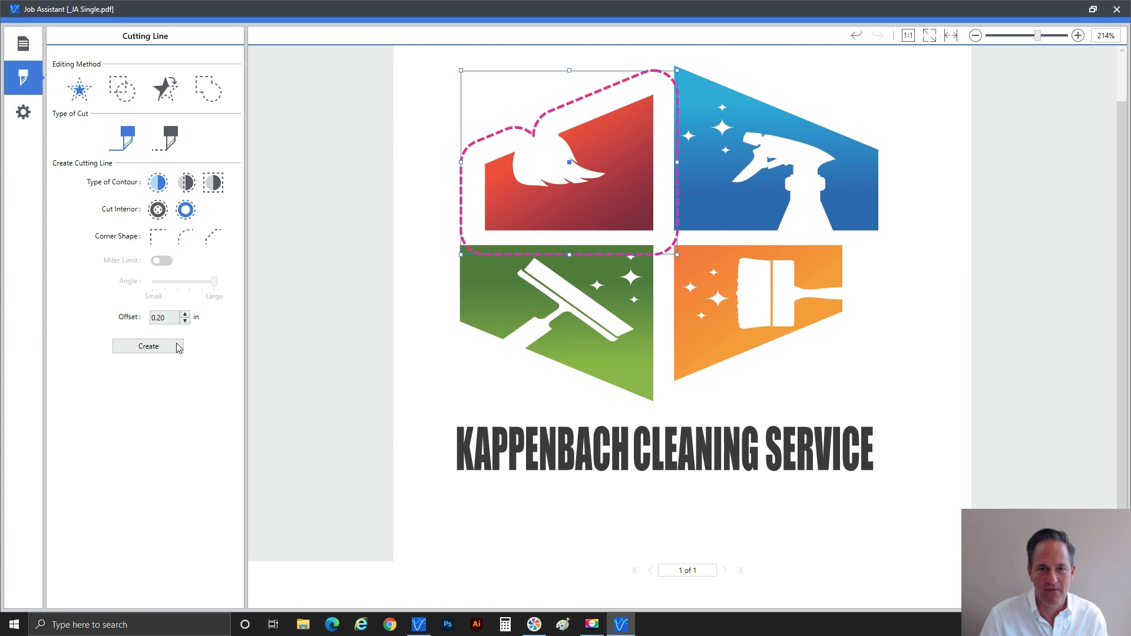
{"action": "left_click", "coordinate": [179, 347]}
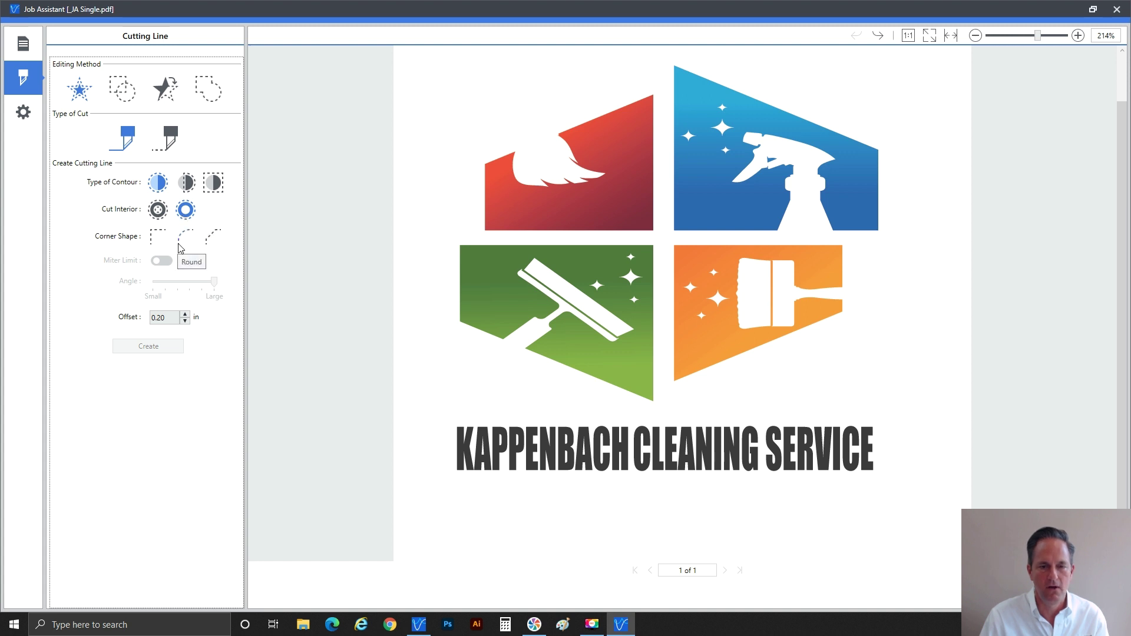
Step: Use sharp corners, miter limit at a mid angle and 0.4 in offset to cut around the red panel
{"action": "left_click", "coordinate": [159, 237]}
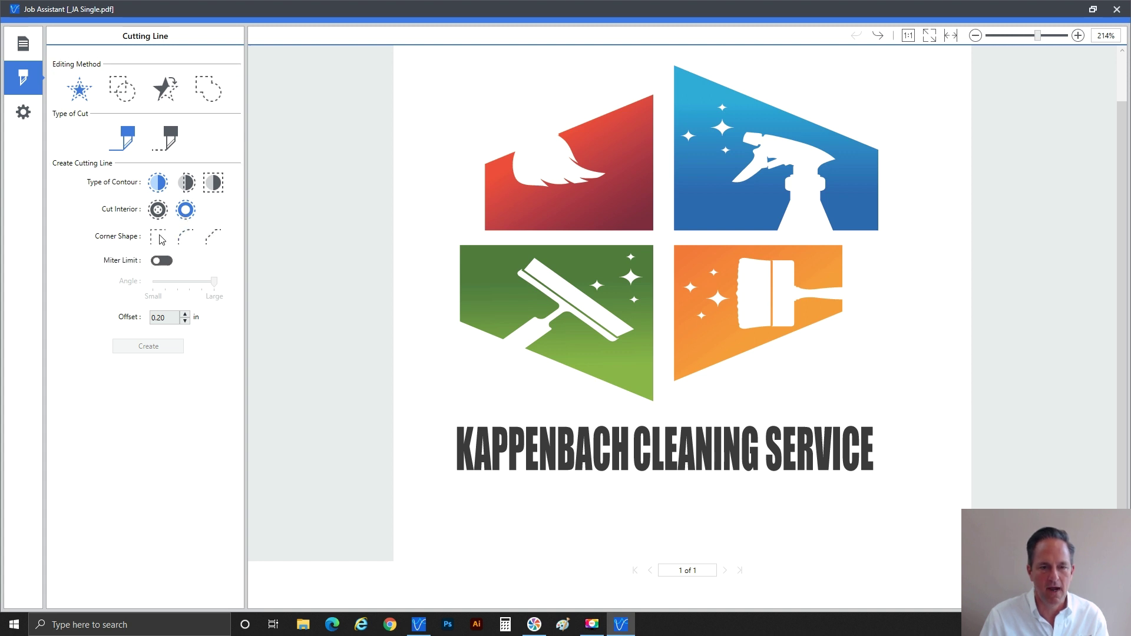
{"action": "left_click", "coordinate": [162, 259]}
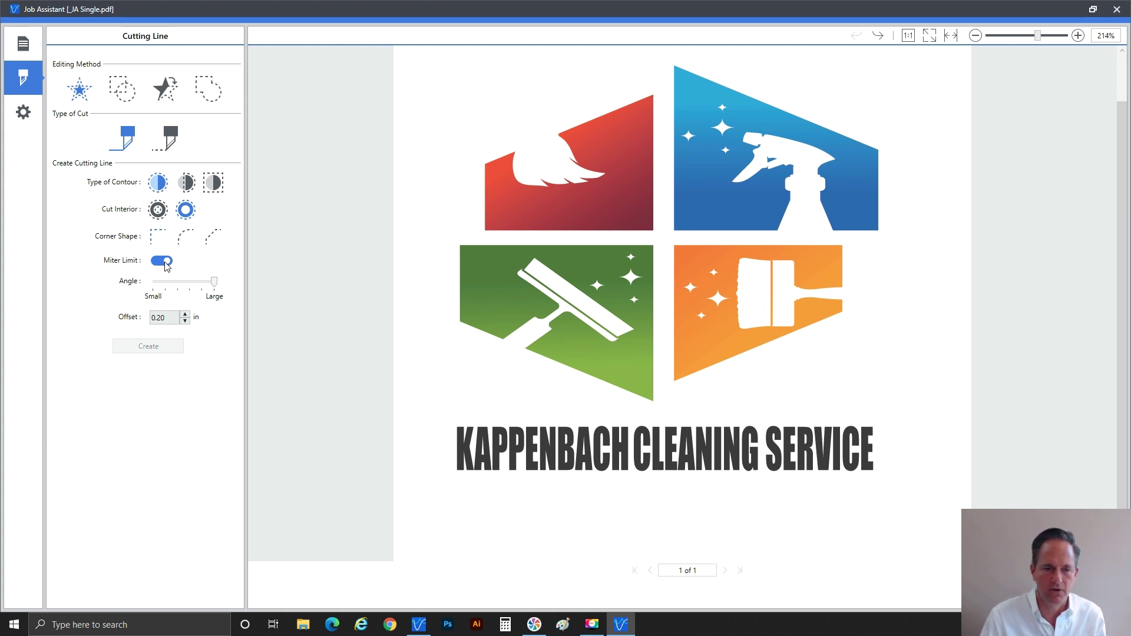
{"action": "left_click_drag", "start_coordinate": [214, 282], "coordinate": [190, 284]}
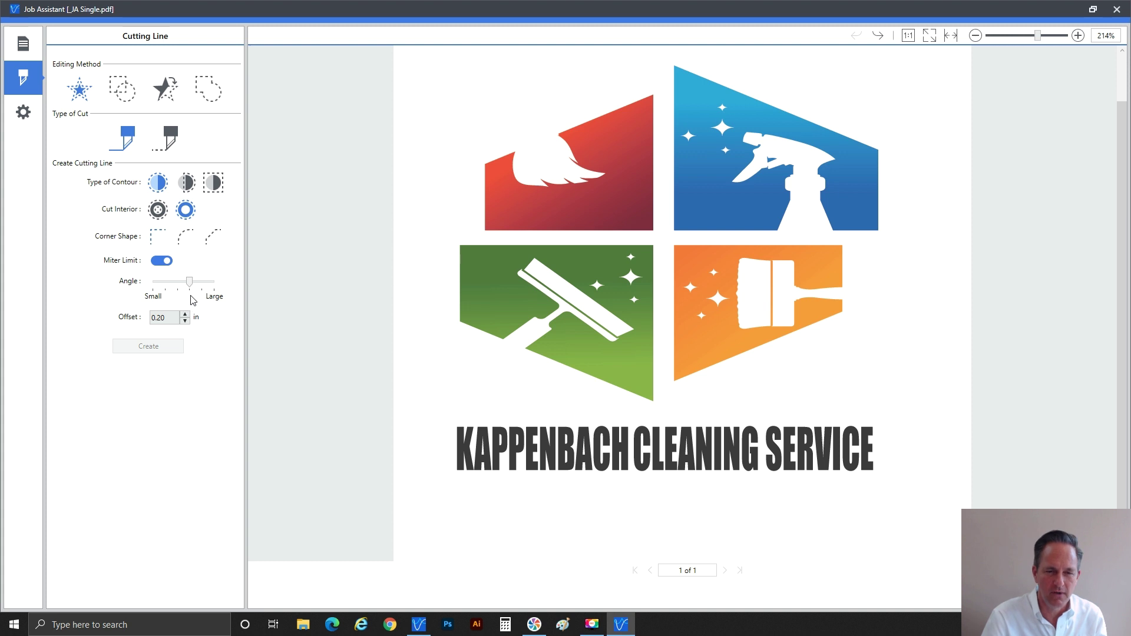
{"action": "double_click", "coordinate": [160, 318]}
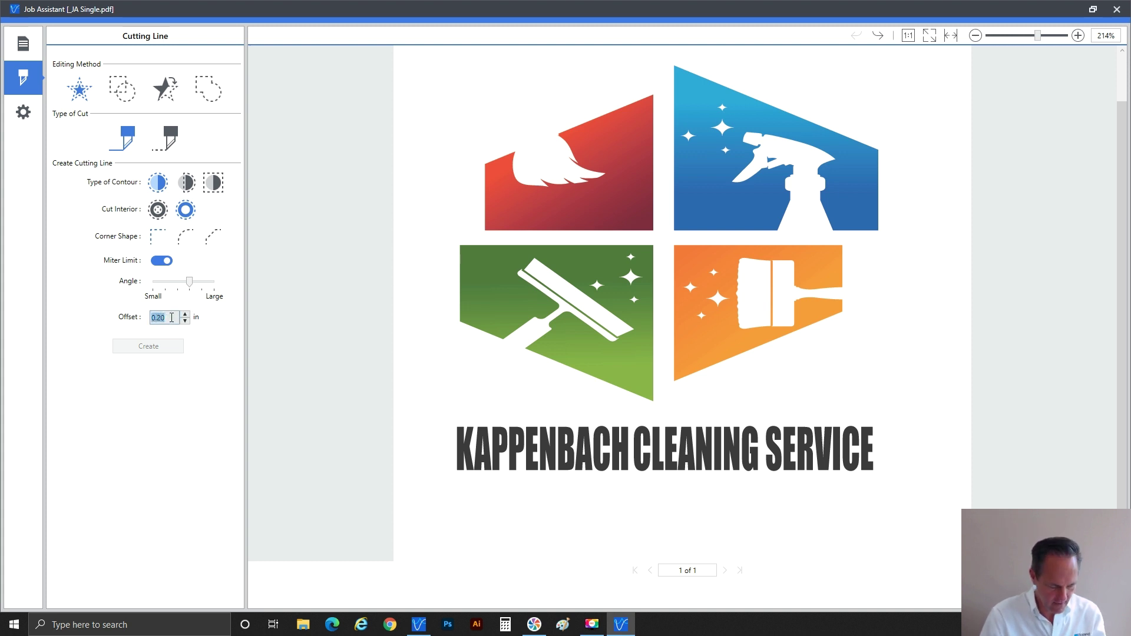
{"action": "type", "text": ".4"}
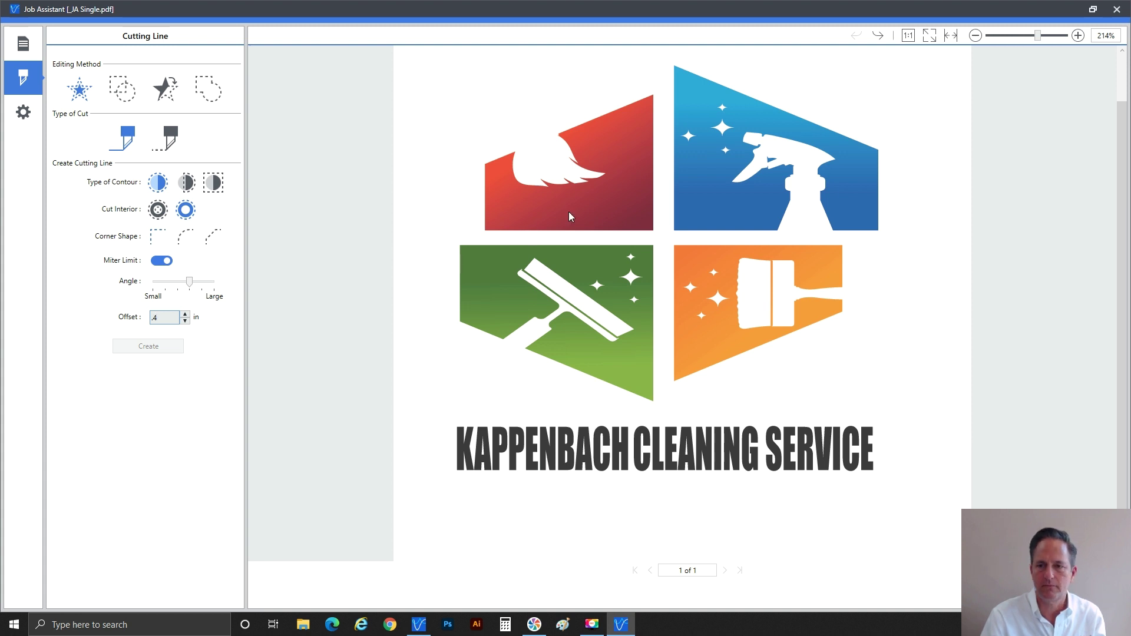
{"action": "left_click", "coordinate": [578, 195]}
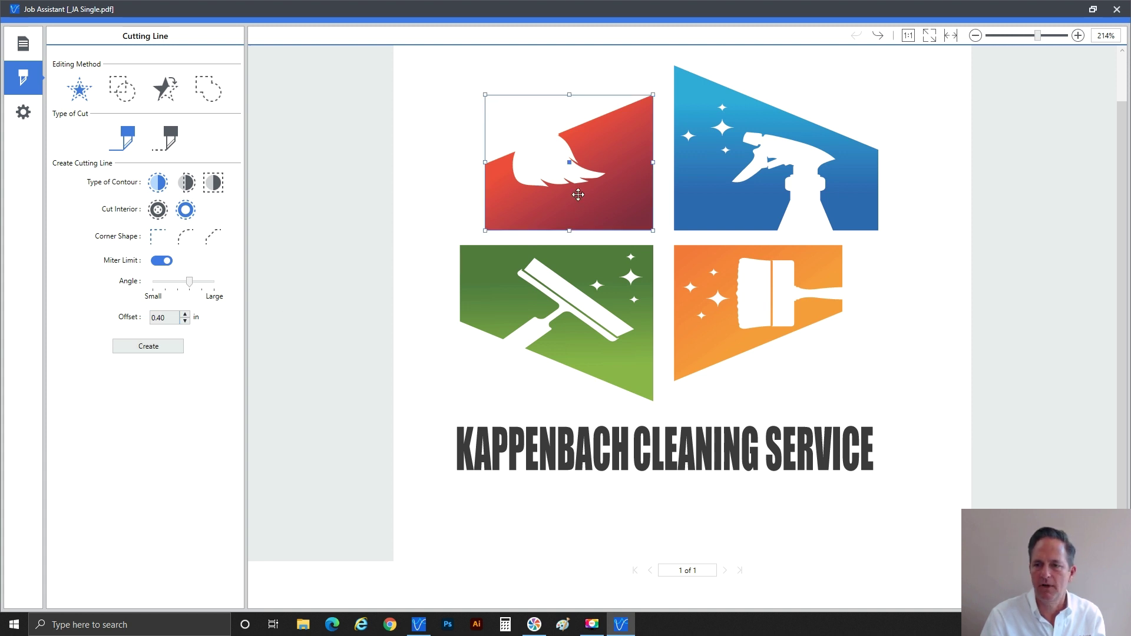
{"action": "left_click", "coordinate": [175, 348]}
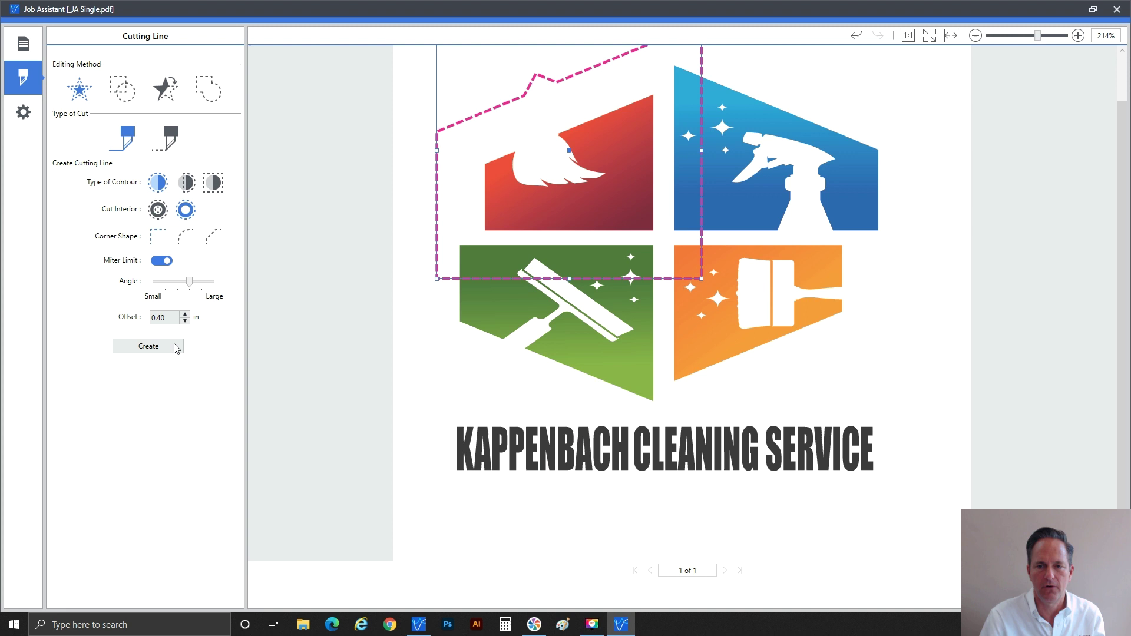
Step: Create cutting lines around the orange, blue (0.2 in offset) and green panels, then select the text
{"action": "left_click", "coordinate": [731, 337]}
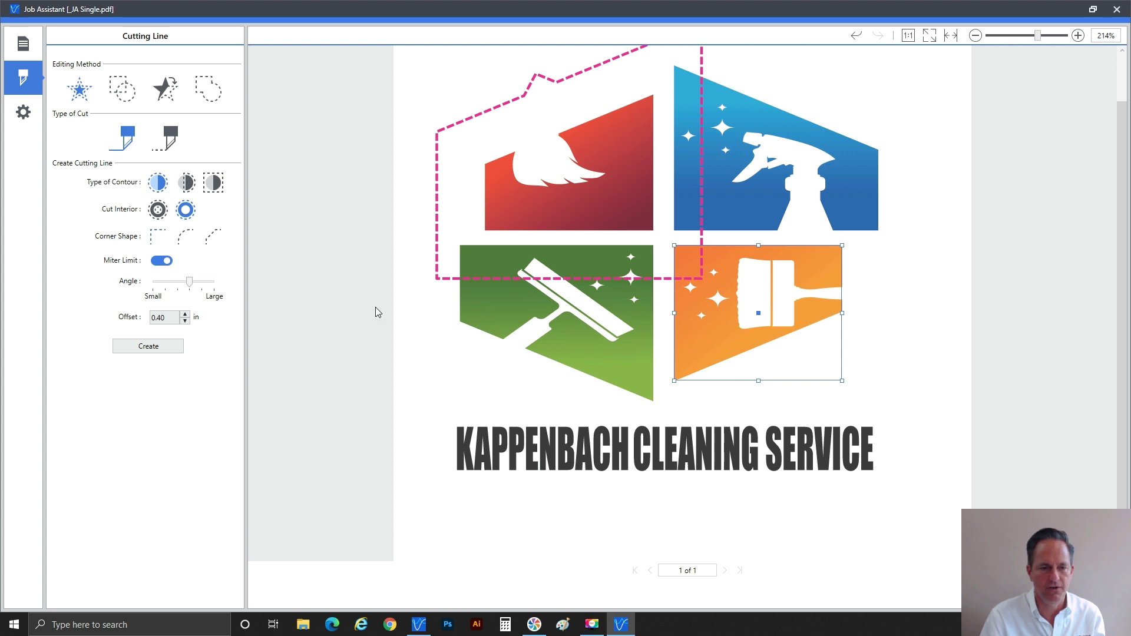
{"action": "left_click", "coordinate": [162, 351]}
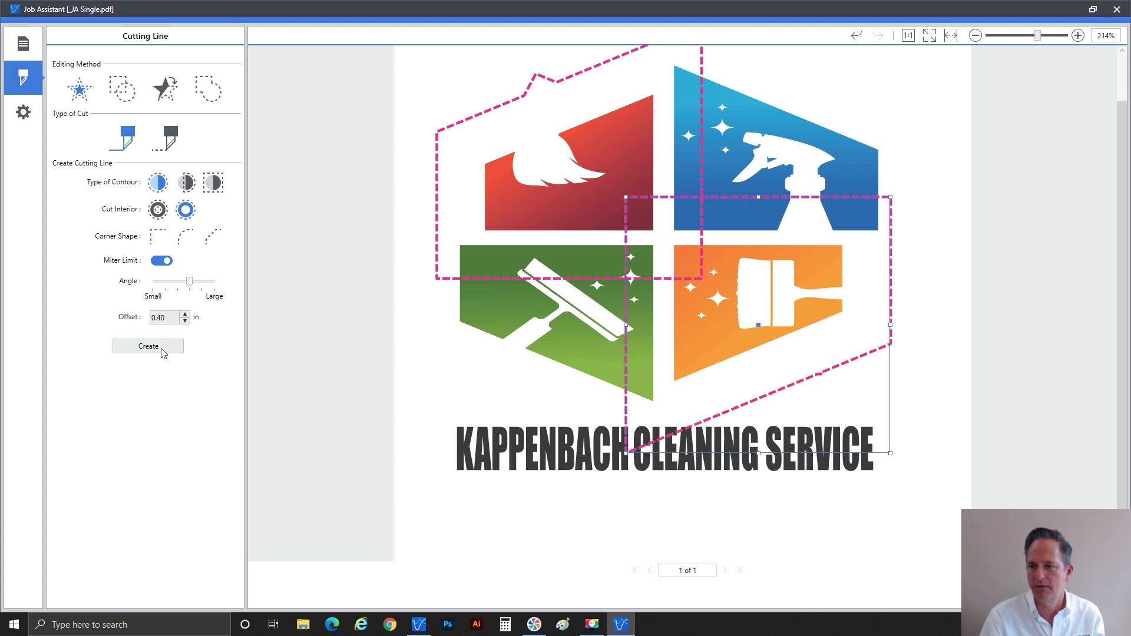
{"action": "left_click", "coordinate": [765, 117]}
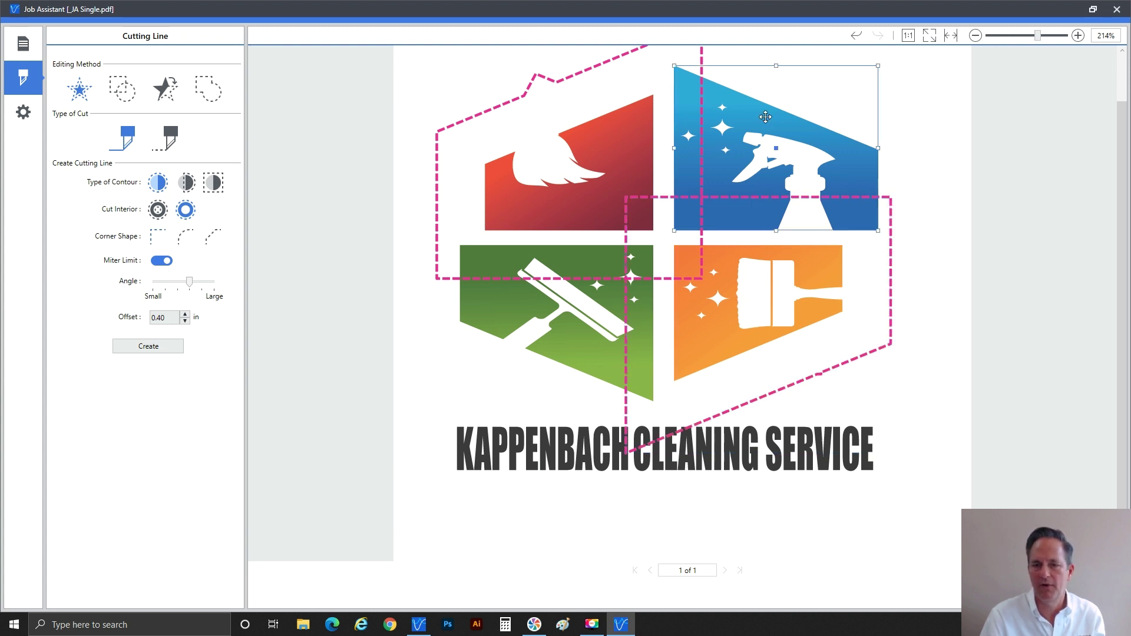
{"action": "double_click", "coordinate": [164, 317]}
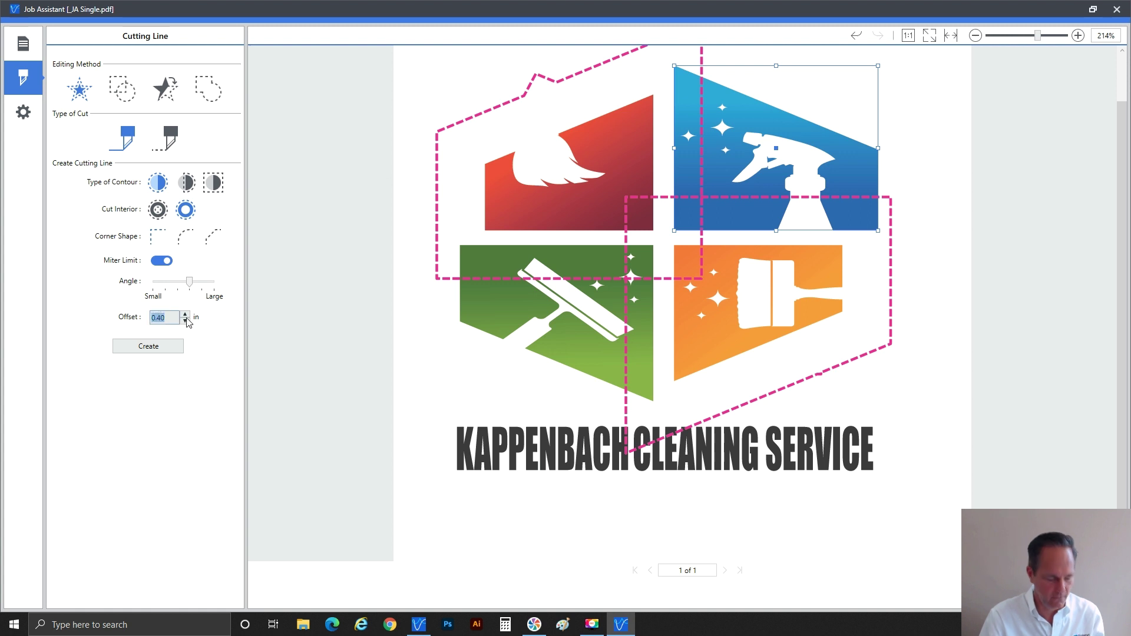
{"action": "type", "text": ".2"}
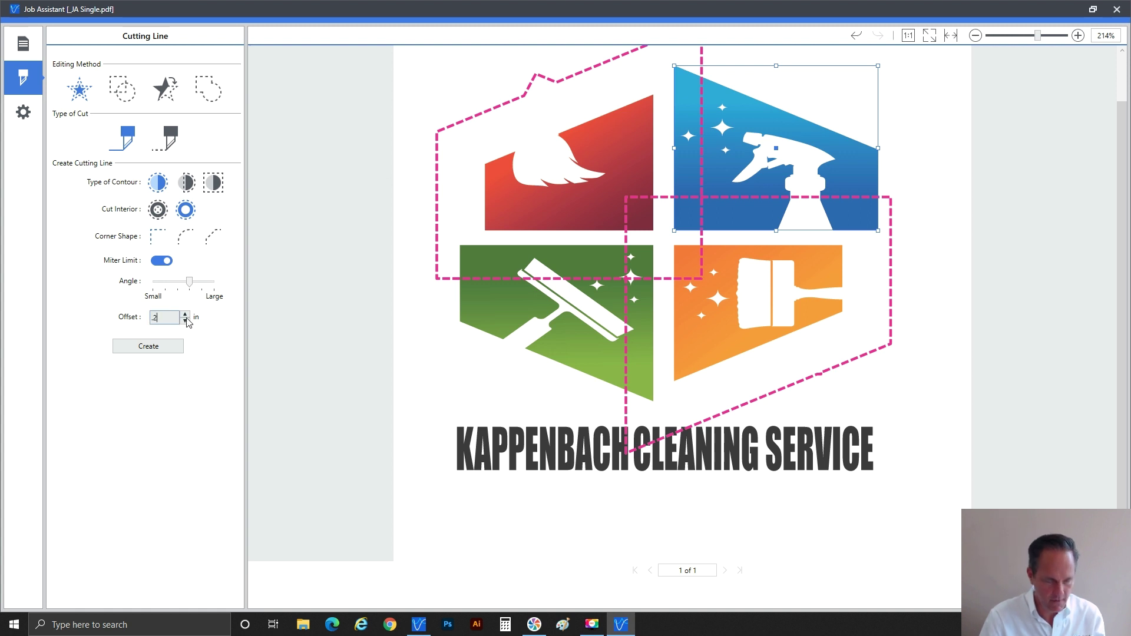
{"action": "left_click", "coordinate": [164, 348]}
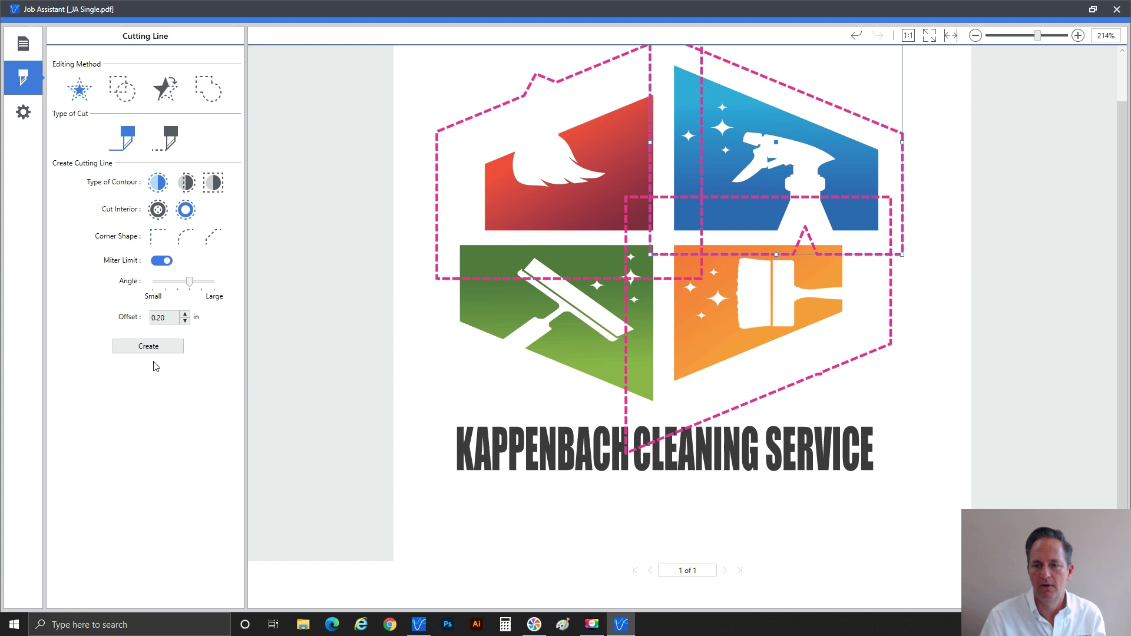
{"action": "left_click", "coordinate": [592, 323]}
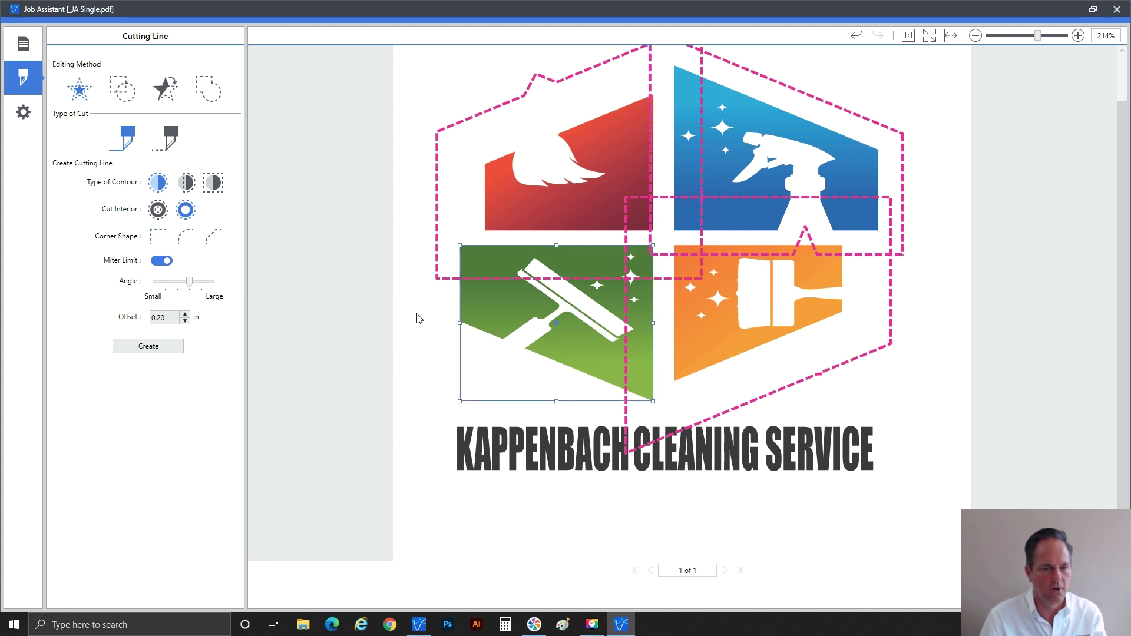
{"action": "left_click", "coordinate": [170, 347]}
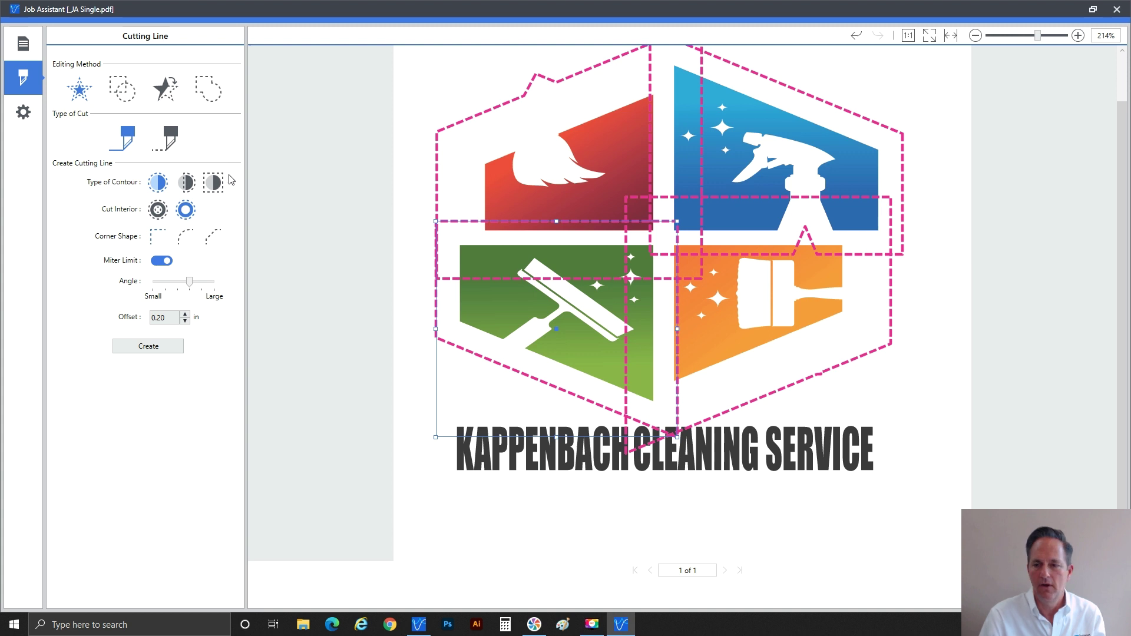
{"action": "left_click", "coordinate": [526, 461]}
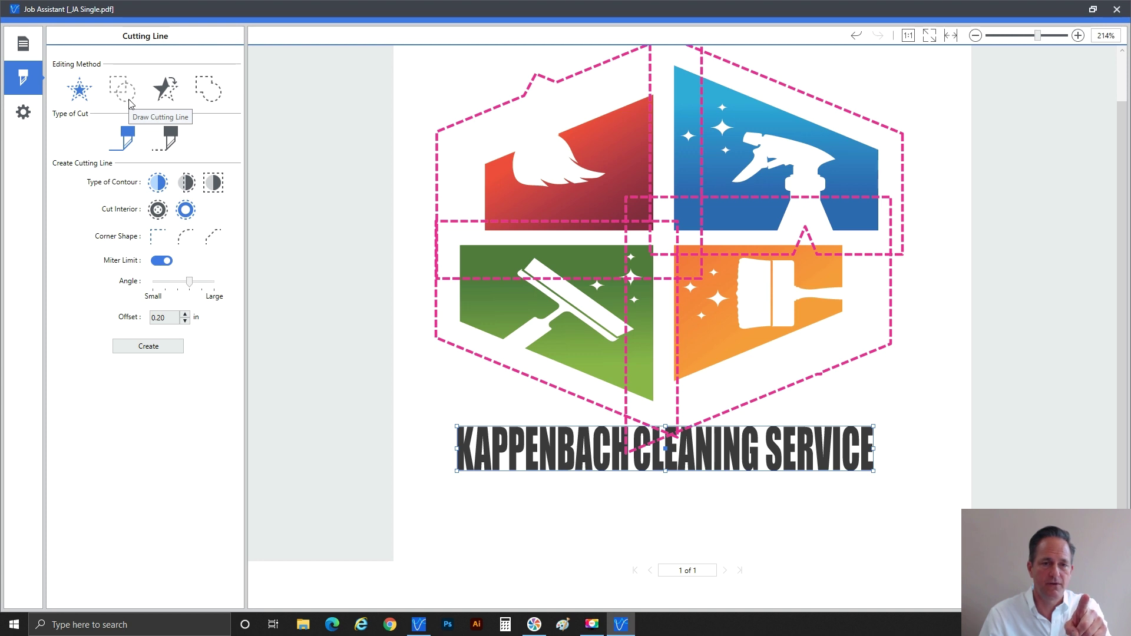
Step: Draw a rectangular cut line over KAPPENBACH and stretch it across the whole title
{"action": "left_click", "coordinate": [130, 103]}
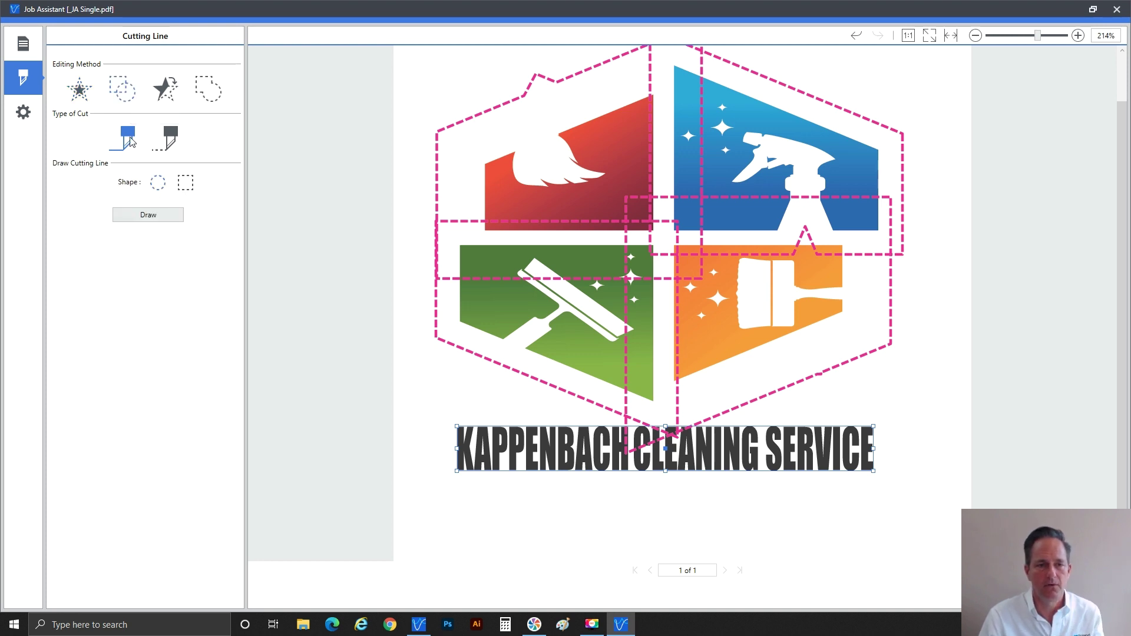
{"action": "left_click", "coordinate": [185, 185]}
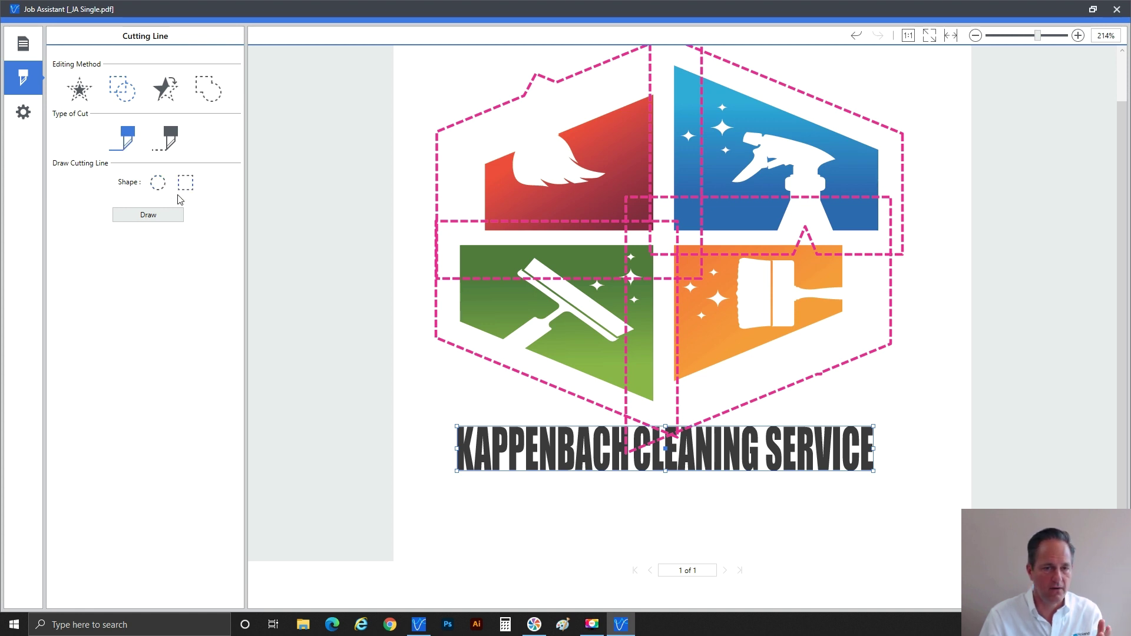
{"action": "left_click", "coordinate": [169, 218]}
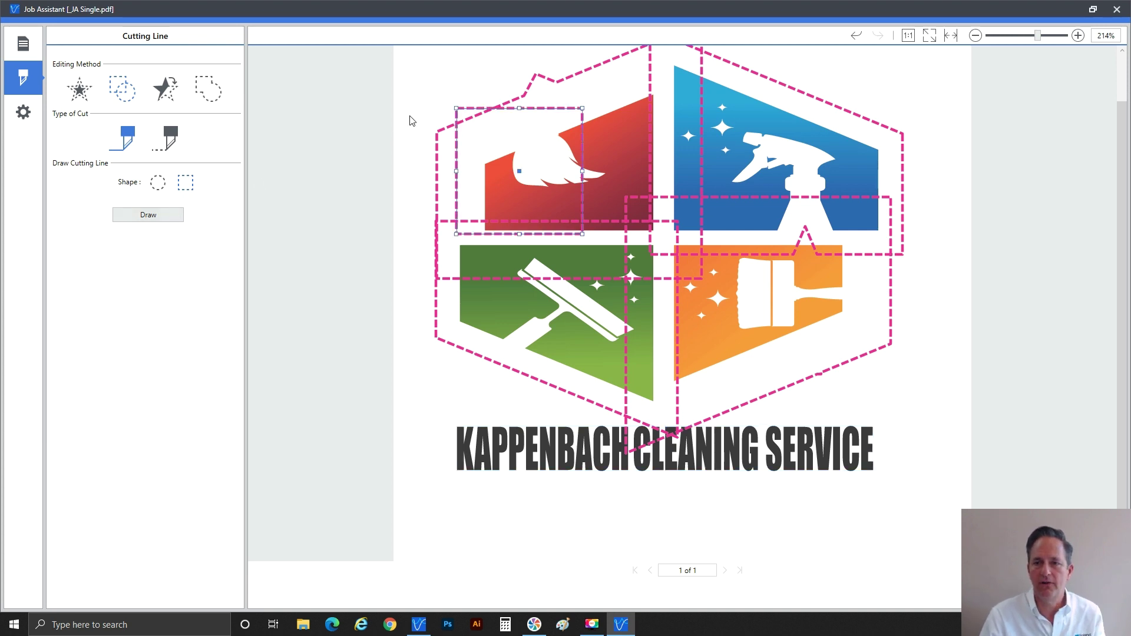
{"action": "left_click_drag", "start_coordinate": [541, 109], "coordinate": [526, 366]}
{"action": "left_click", "coordinate": [783, 419]}
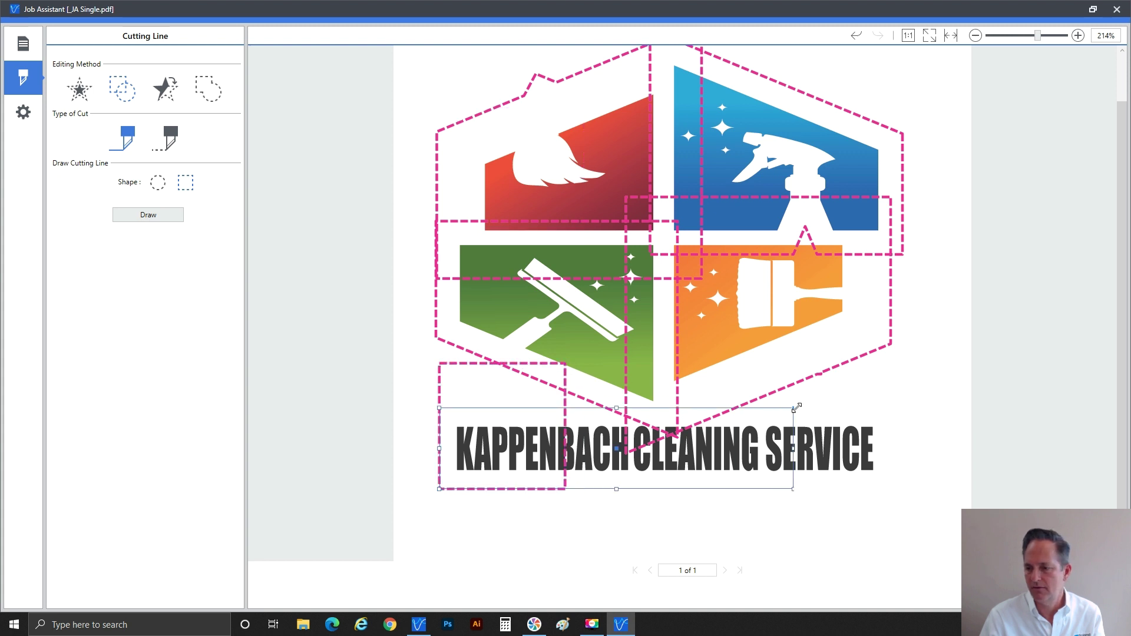
{"action": "left_click_drag", "start_coordinate": [796, 406], "coordinate": [888, 405]}
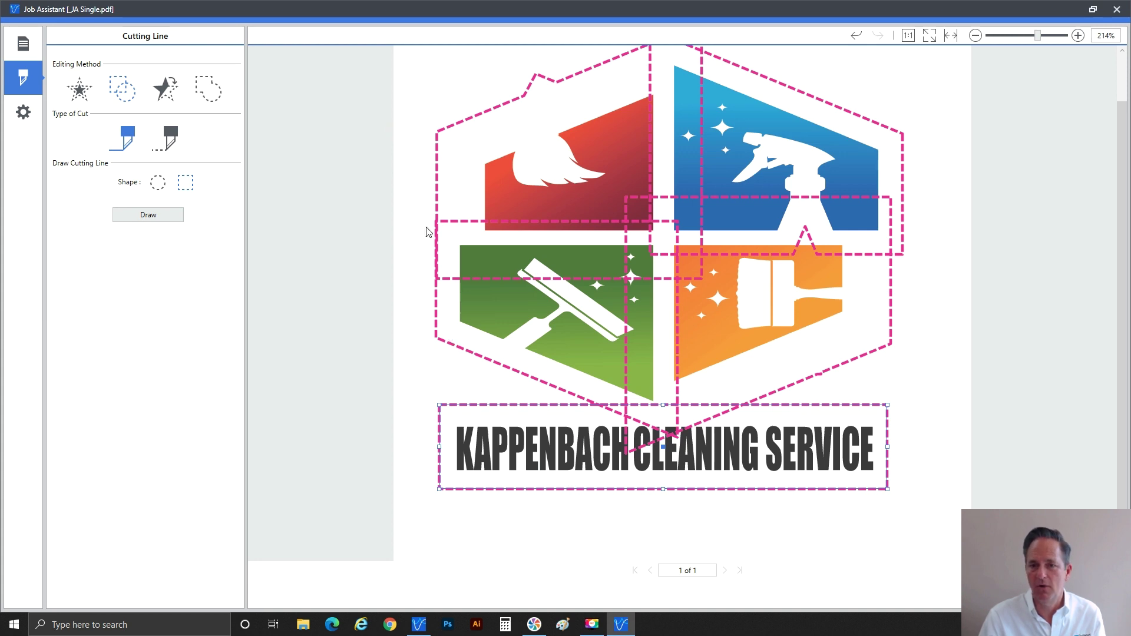
{"action": "left_click", "coordinate": [436, 156]}
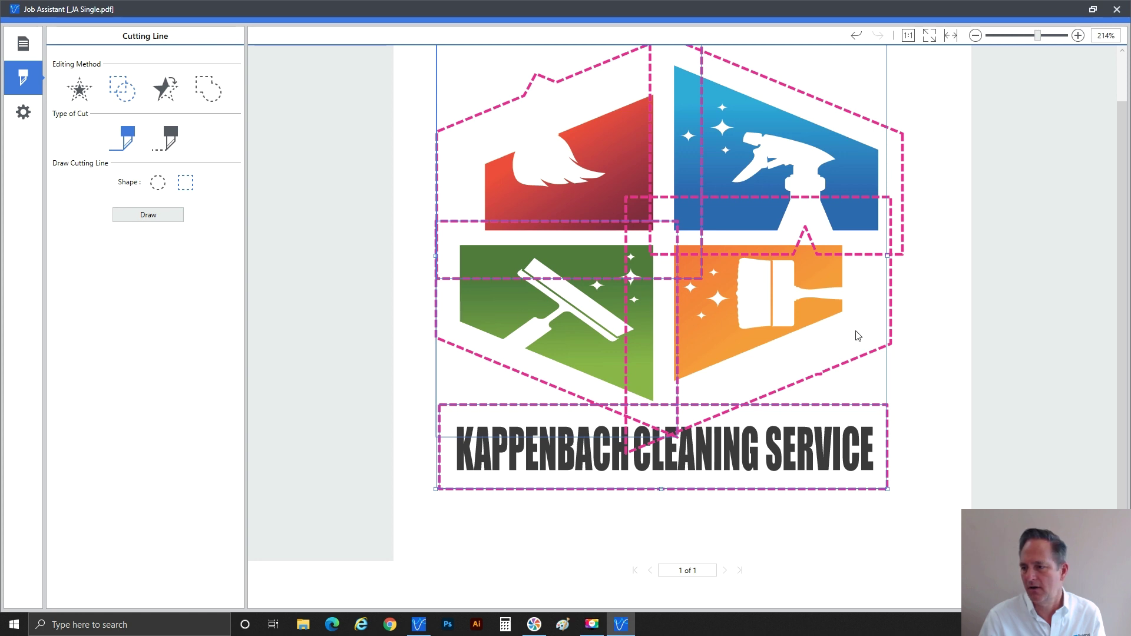
Step: Select all panel and title cut lines and merge them with Merge Multiple Cutting Lines
{"action": "left_click_drag", "start_coordinate": [888, 324], "coordinate": [906, 216]}
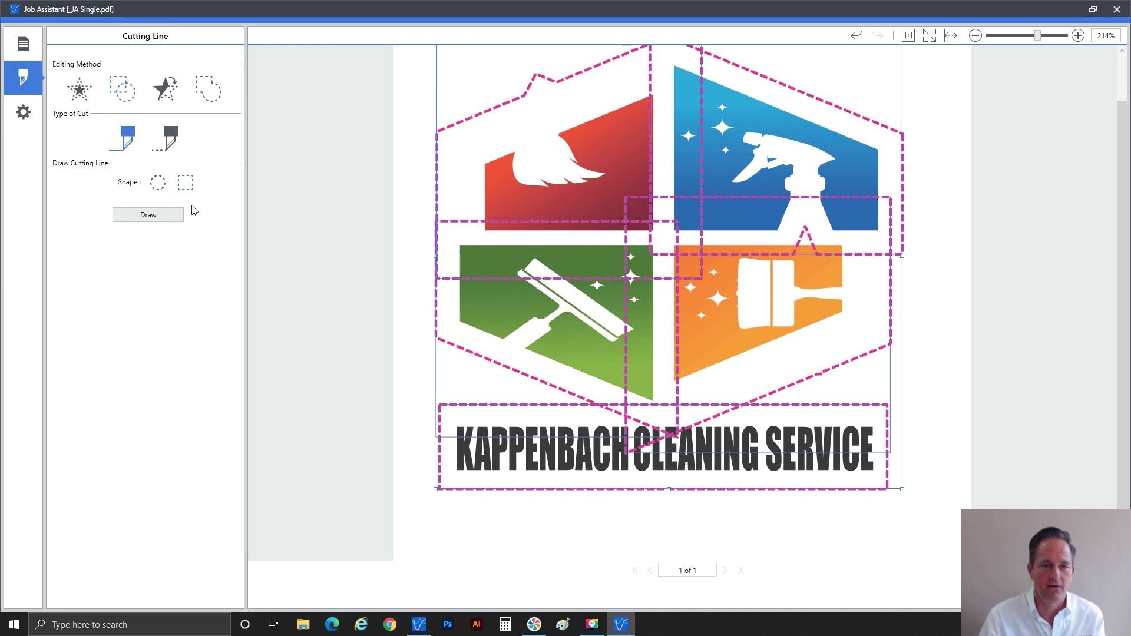
{"action": "left_click", "coordinate": [207, 100]}
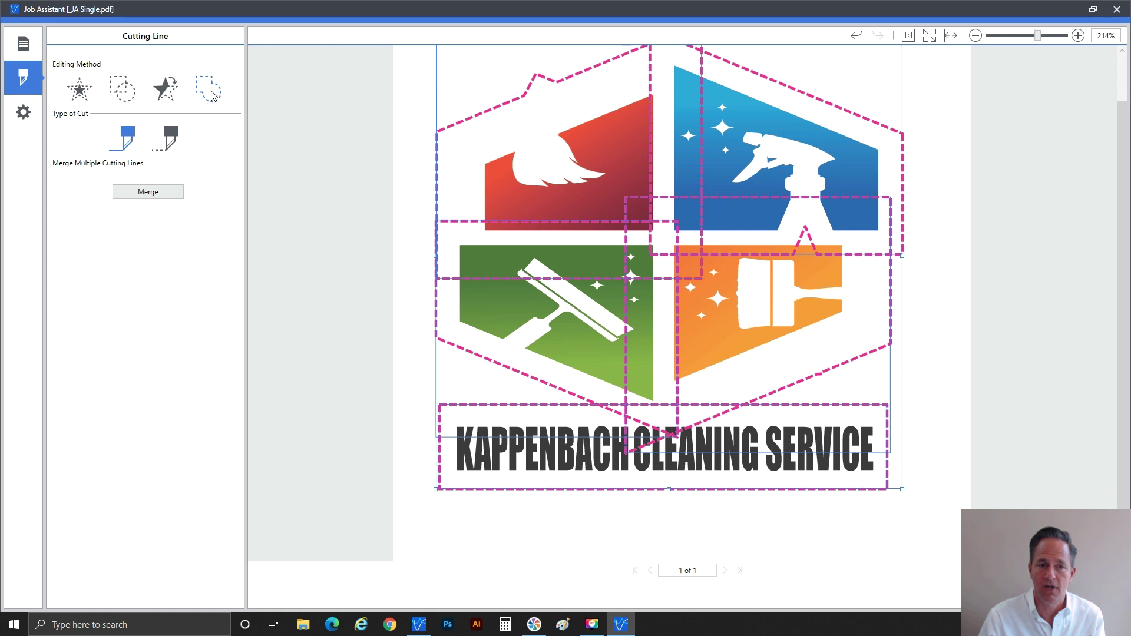
{"action": "left_click", "coordinate": [150, 192]}
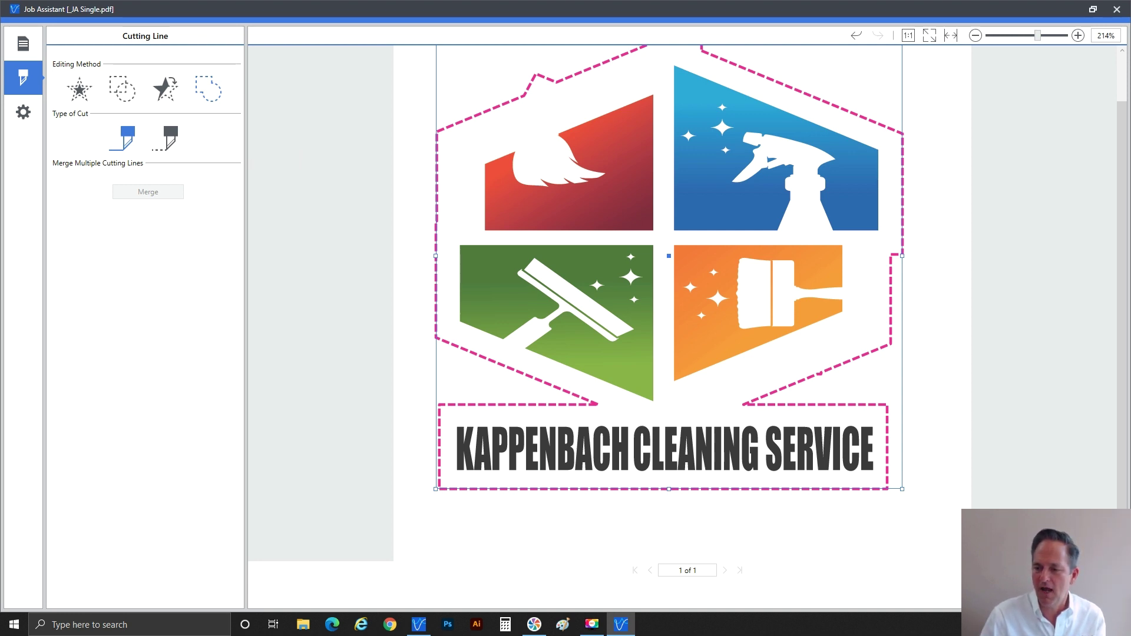
Step: Submit the edited job as a second _JA Single.pdf and enable Fit to Media Size
{"action": "key", "text": "alt+F4"}
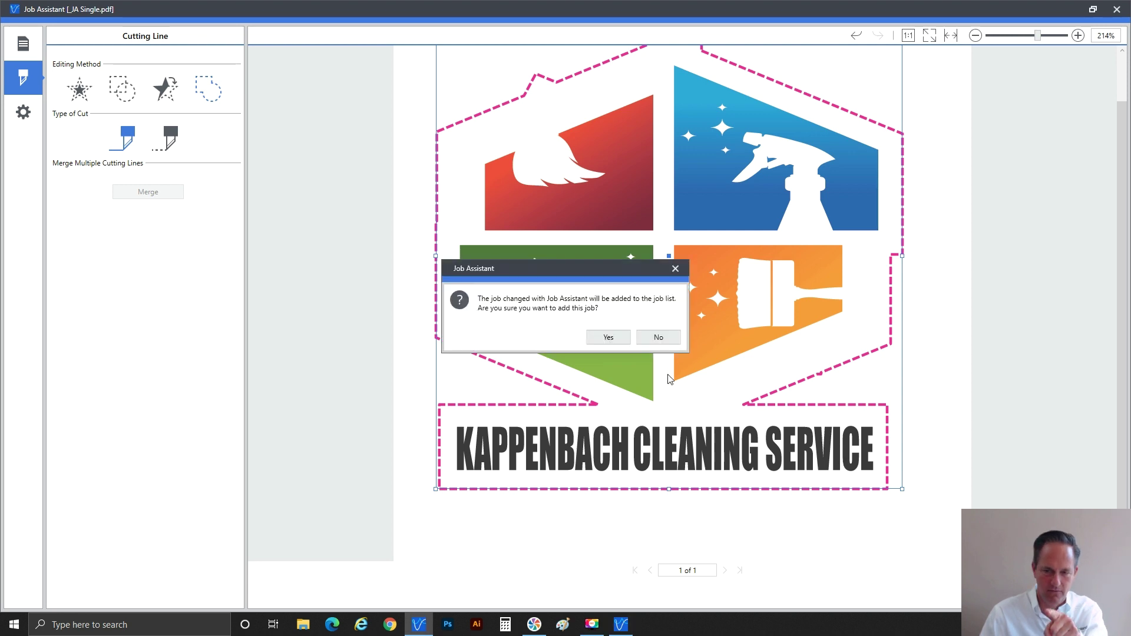
{"action": "left_click", "coordinate": [607, 337]}
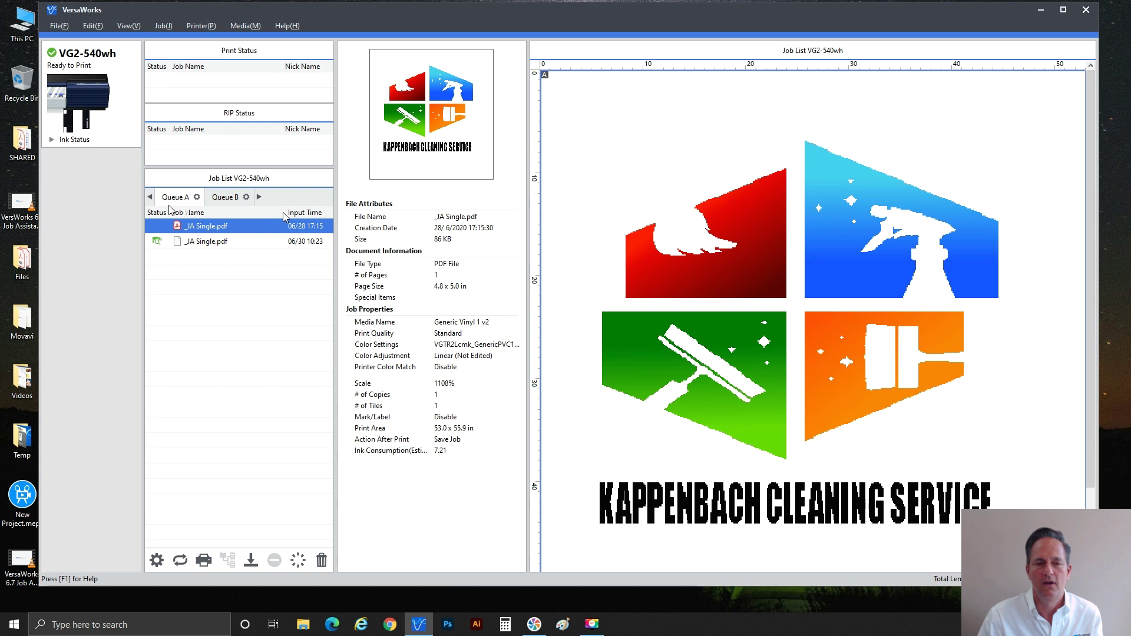
{"action": "left_click", "coordinate": [205, 245]}
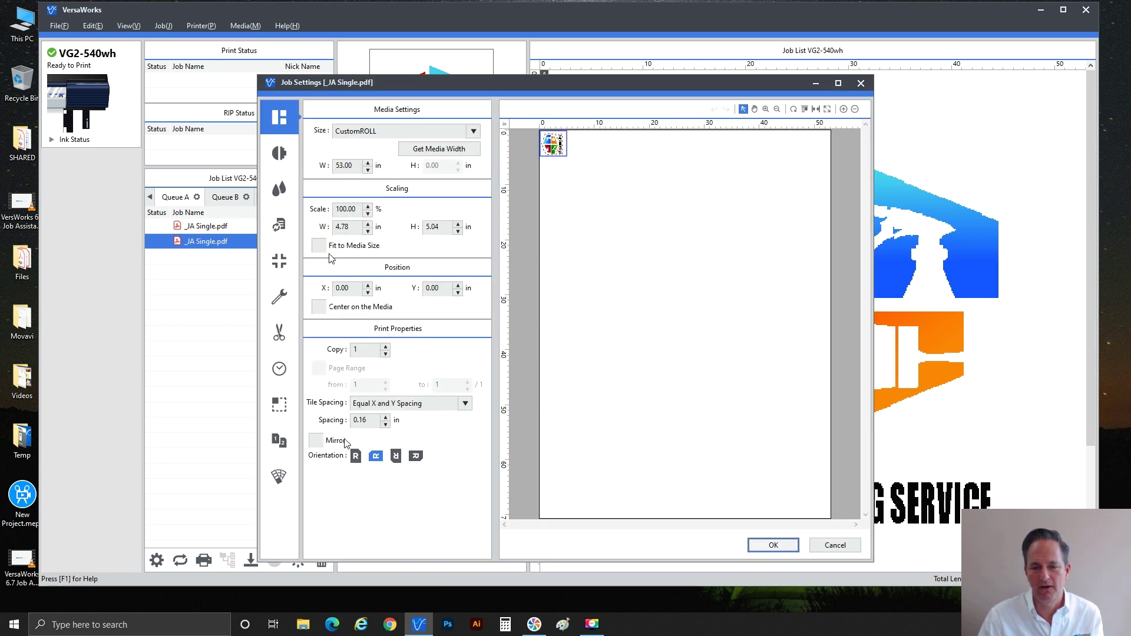
{"action": "left_click", "coordinate": [319, 246]}
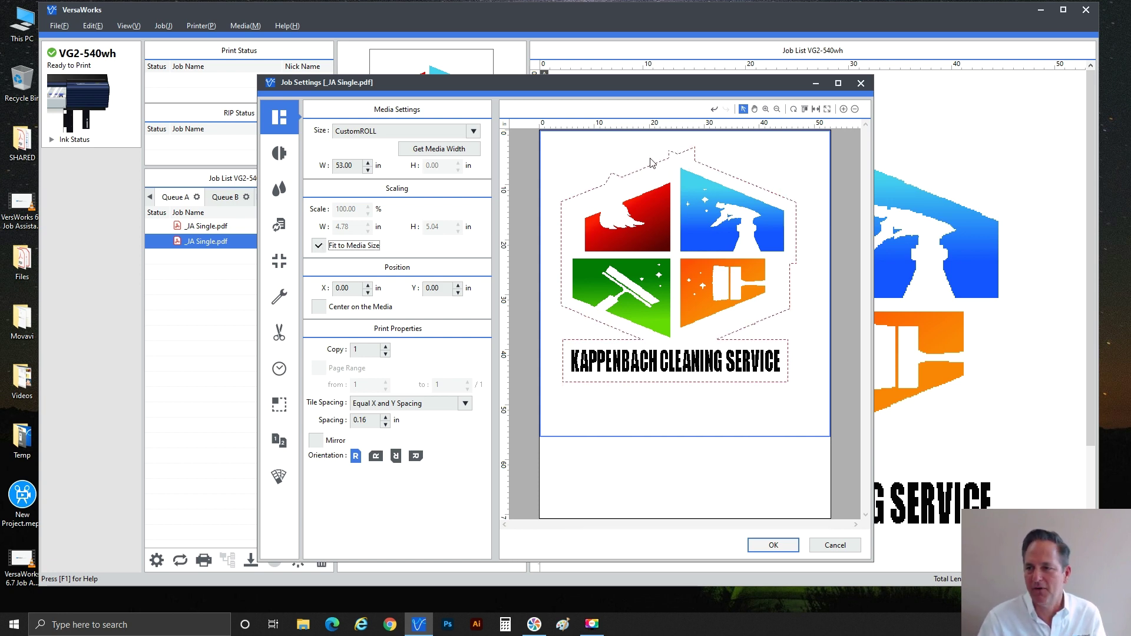
Step: Open the original logo job in a maximized Job Assistant window
{"action": "left_click", "coordinate": [871, 85]}
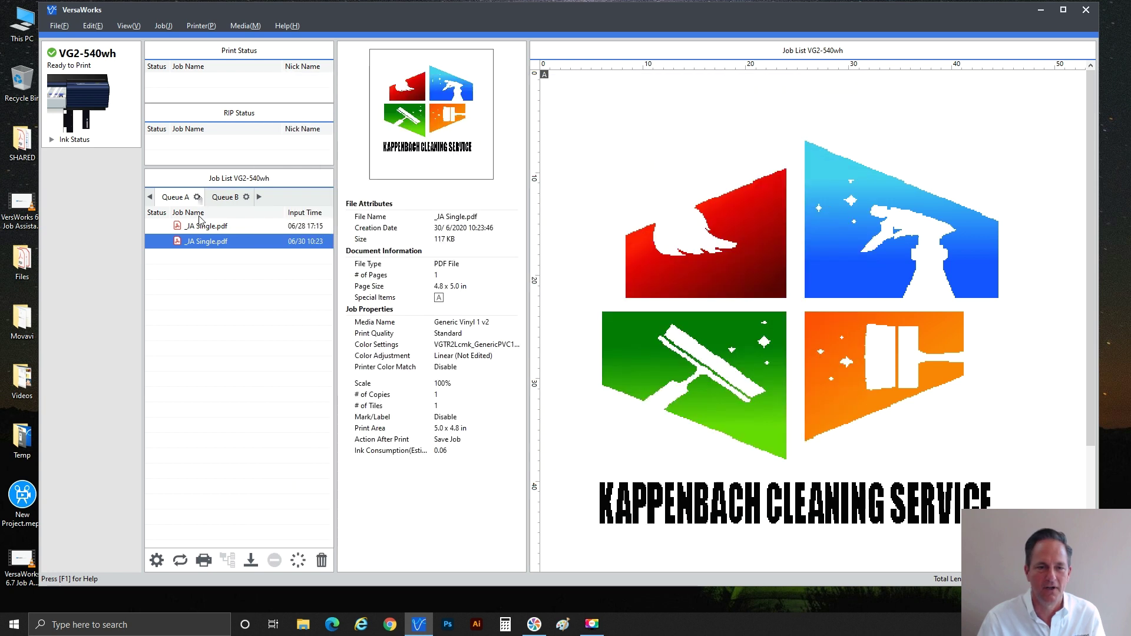
{"action": "left_click", "coordinate": [200, 227]}
{"action": "right_click", "coordinate": [200, 229]}
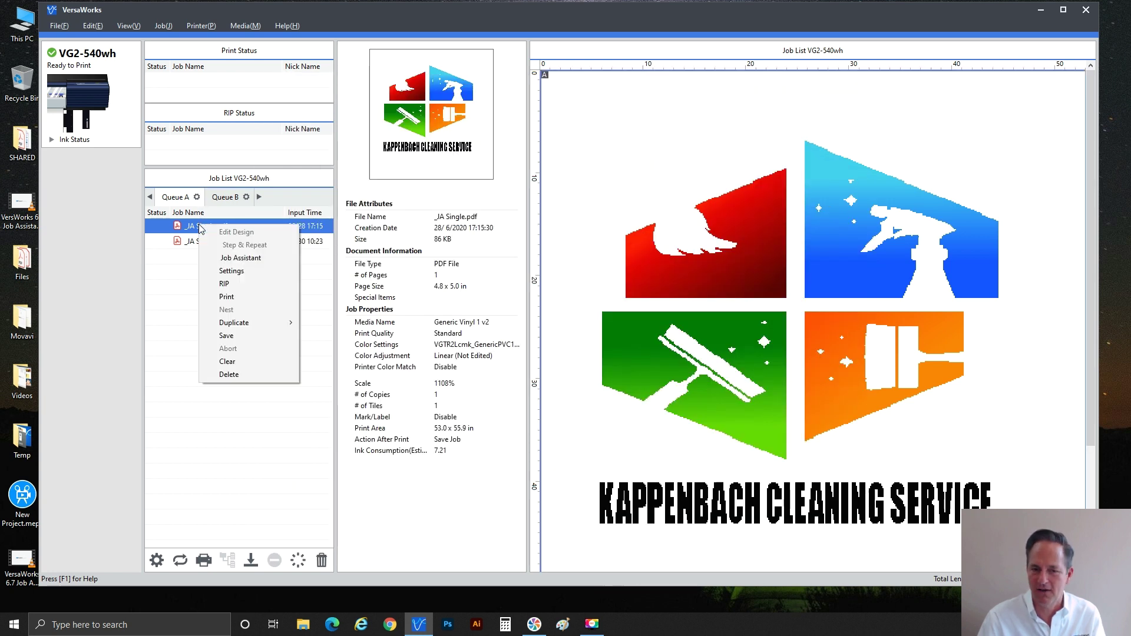
{"action": "left_click", "coordinate": [244, 258]}
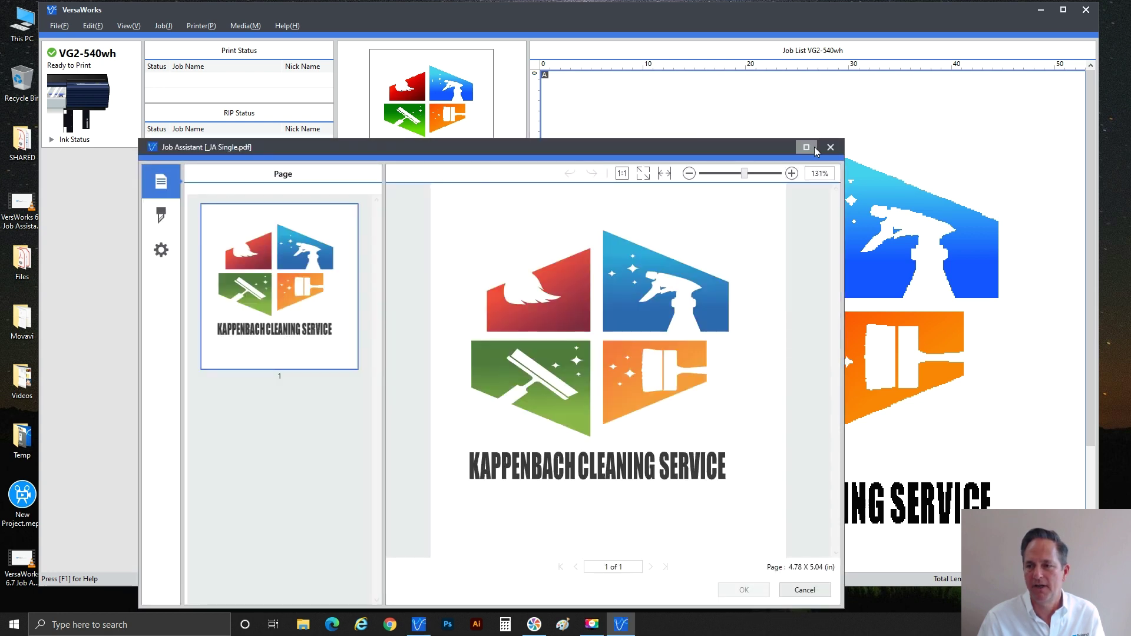
{"action": "left_click", "coordinate": [811, 147]}
{"action": "left_click_drag", "start_coordinate": [1036, 35], "coordinate": [1041, 37]}
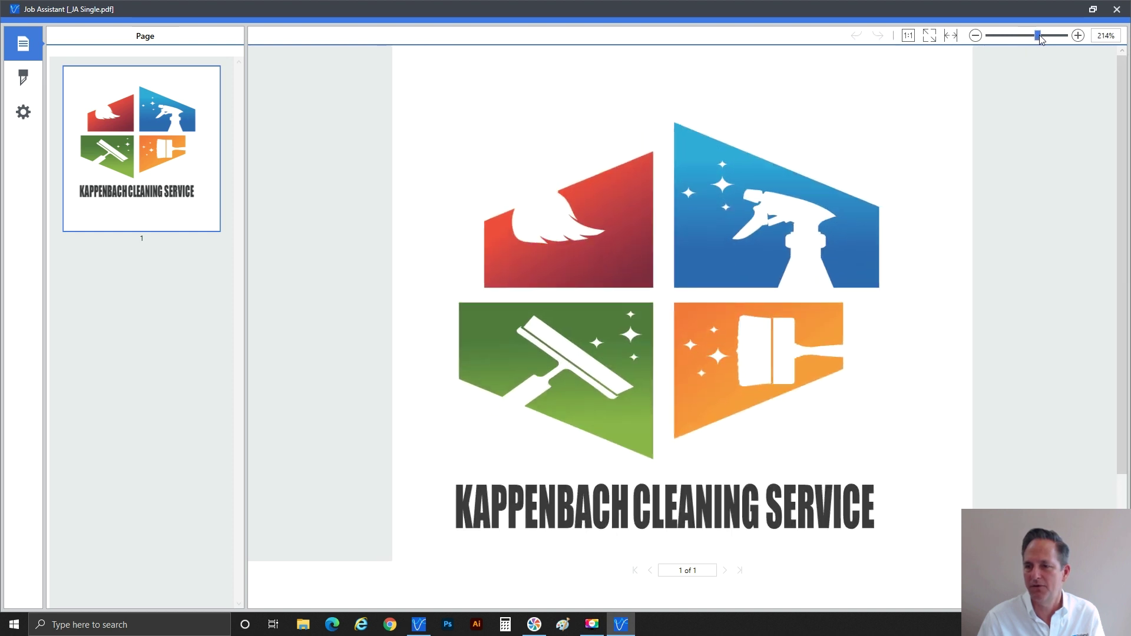
Step: Draw a rectangular cut line and stretch it over the KAPPENBACH CLEANING SERVICE title
{"action": "left_click", "coordinate": [22, 78]}
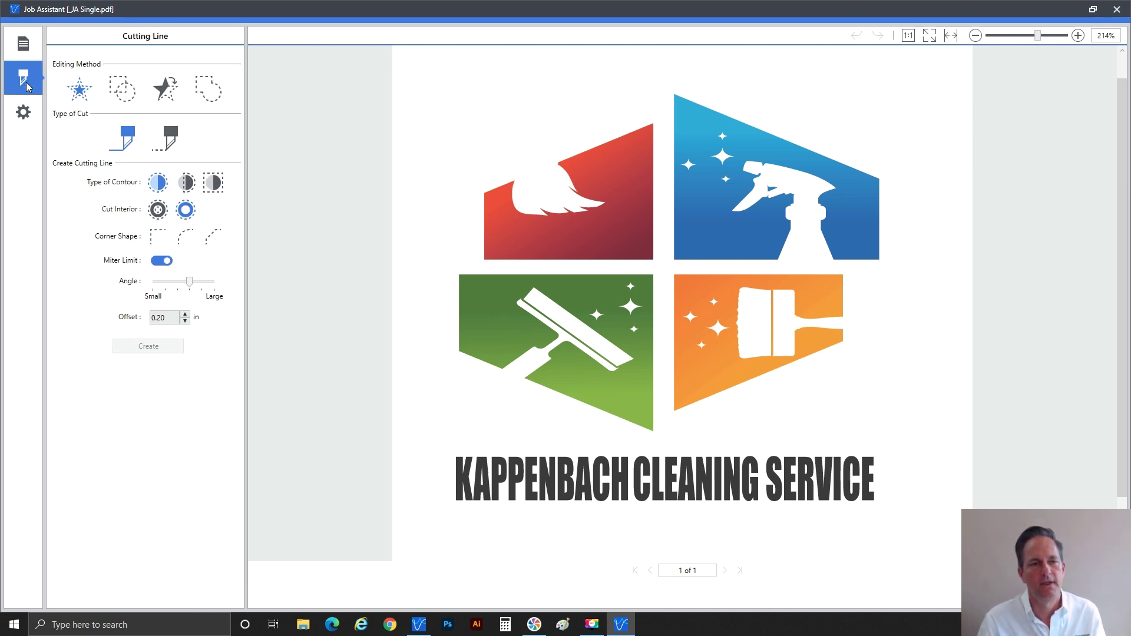
{"action": "left_click", "coordinate": [135, 96]}
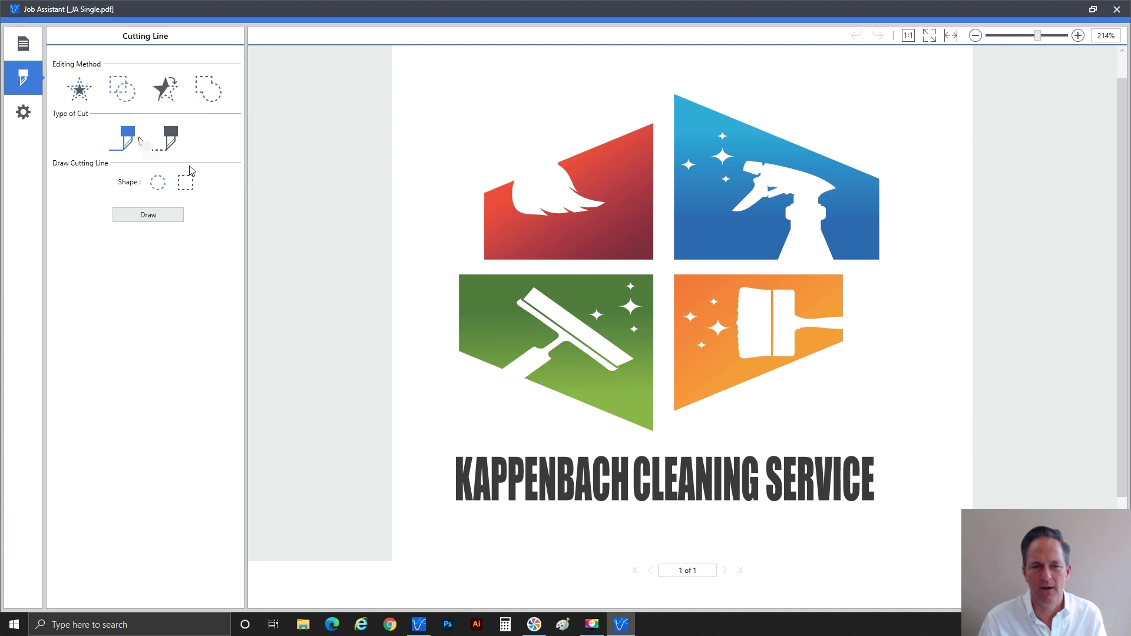
{"action": "left_click", "coordinate": [172, 215]}
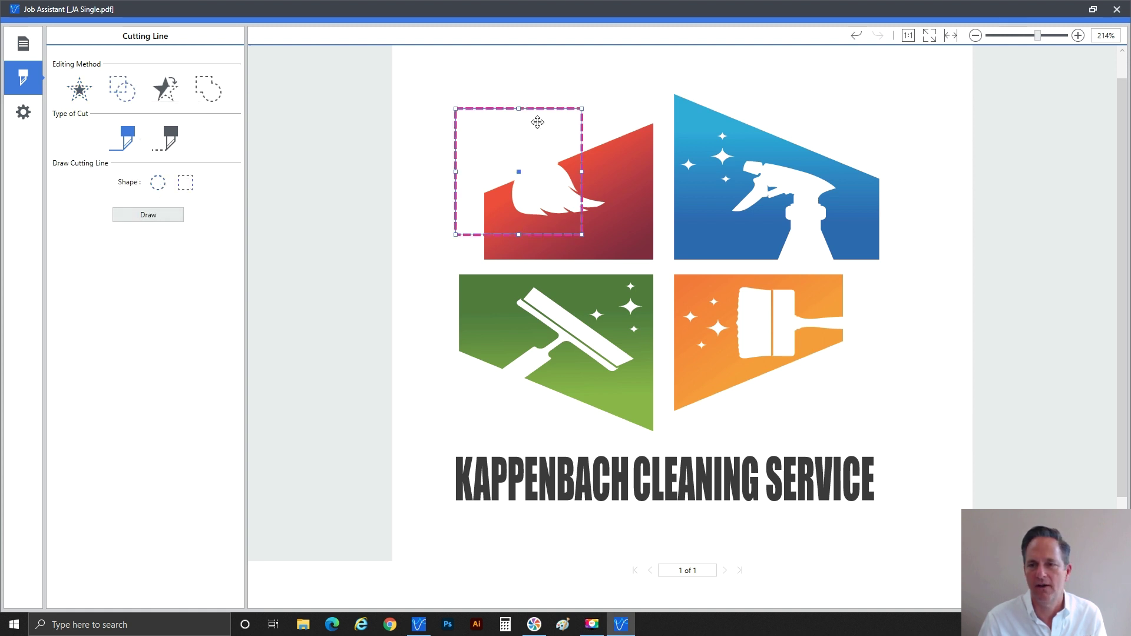
{"action": "left_click_drag", "start_coordinate": [492, 111], "coordinate": [480, 391]}
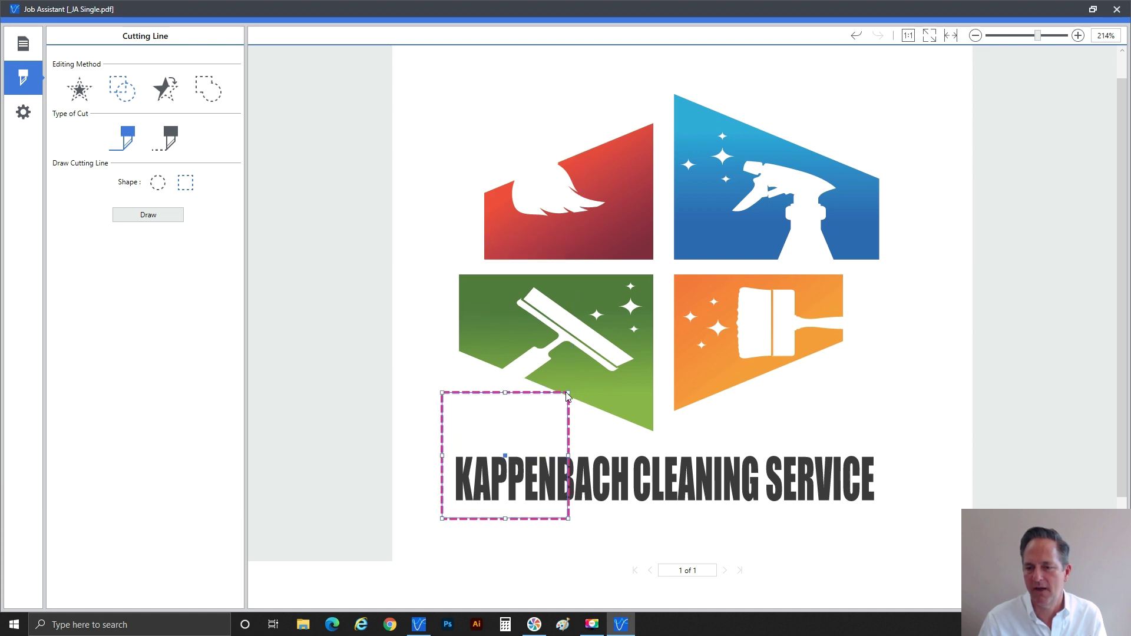
{"action": "left_click_drag", "start_coordinate": [567, 393], "coordinate": [889, 439]}
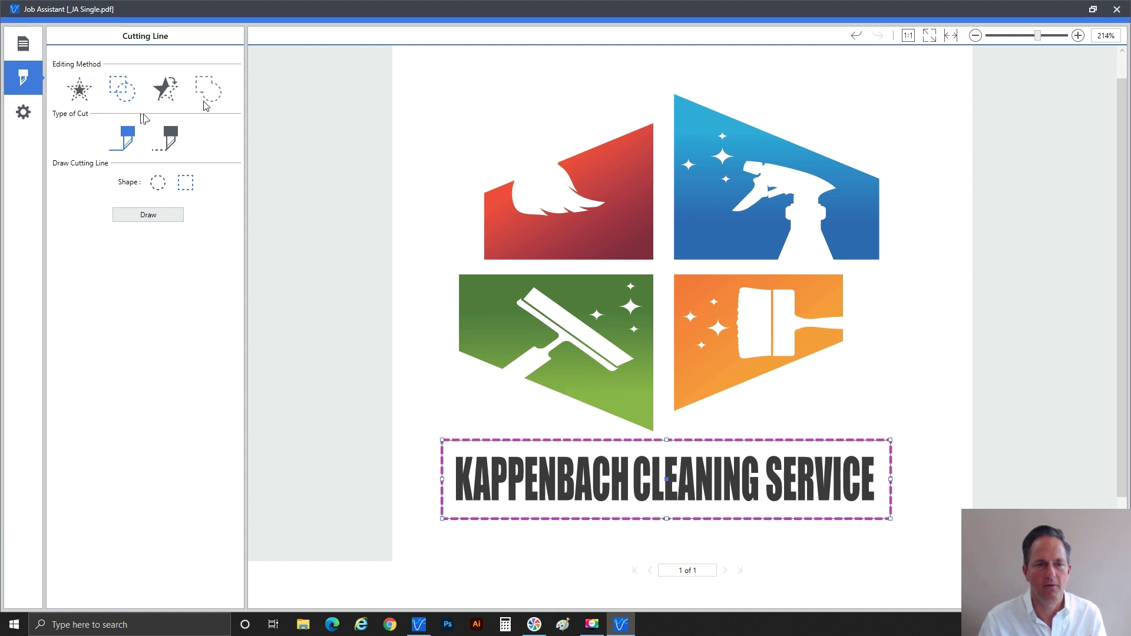
{"action": "left_click", "coordinate": [158, 181]}
Step: Add a circle cut line and enlarge it around all four logo panels, overlapping the title rectangle
{"action": "left_click", "coordinate": [149, 214]}
{"action": "left_click_drag", "start_coordinate": [477, 131], "coordinate": [440, 80]}
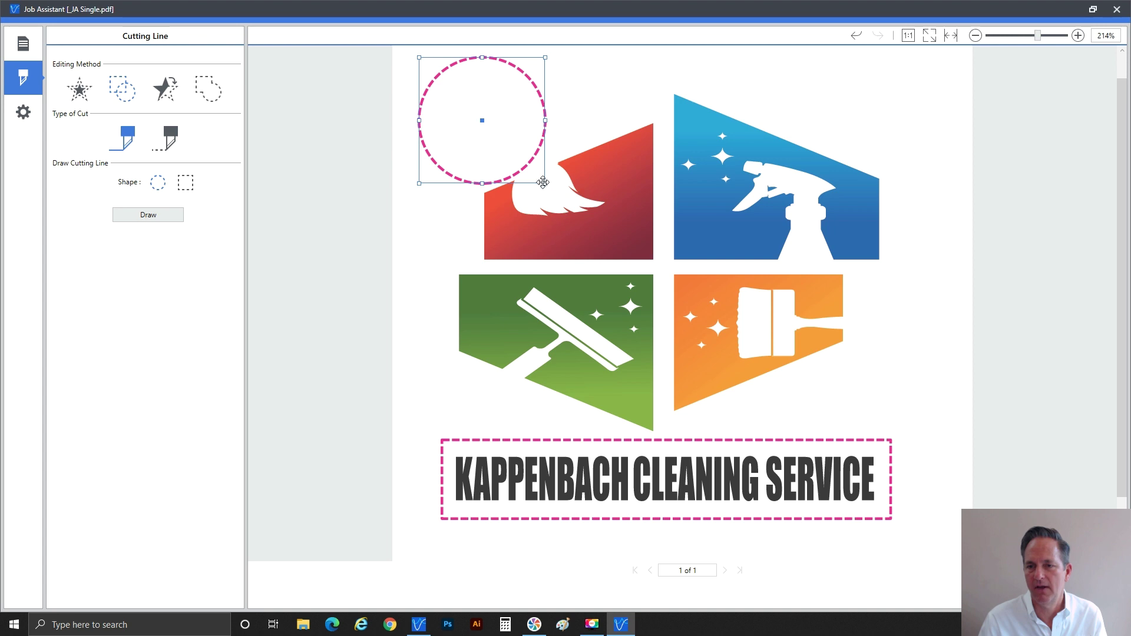
{"action": "mouse_move", "coordinate": [538, 182]}
{"action": "left_mouse_down"}
{"action": "mouse_move", "coordinate": [666, 262]}
{"action": "mouse_move", "coordinate": [510, 144]}
{"action": "mouse_move", "coordinate": [537, 181]}
{"action": "left_mouse_up"}
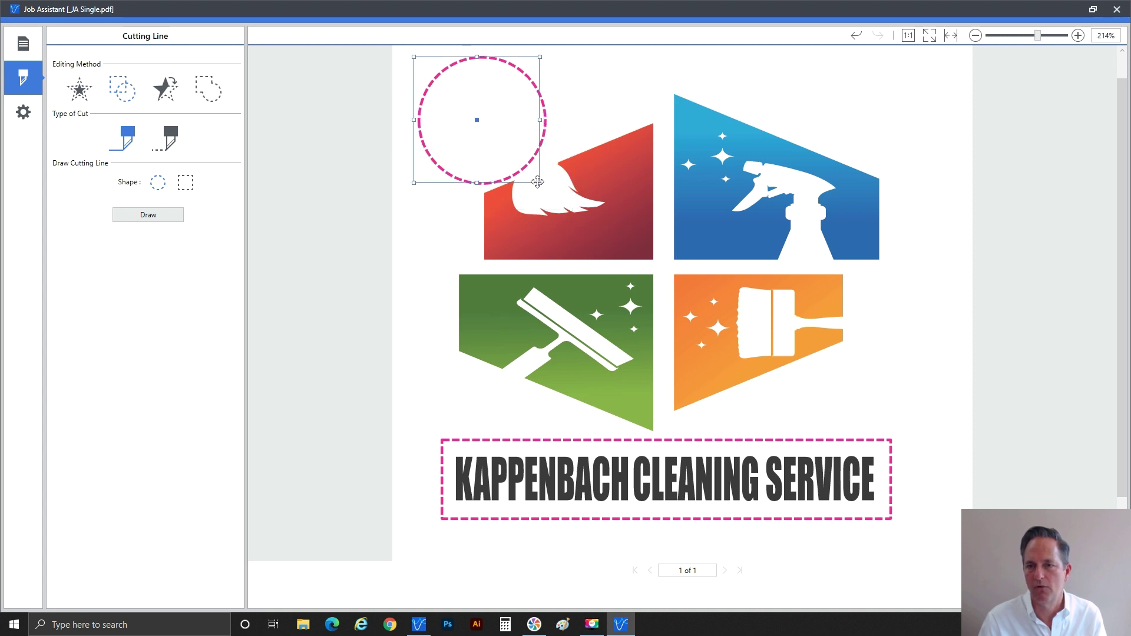
{"action": "left_click_drag", "start_coordinate": [537, 182], "coordinate": [721, 211]}
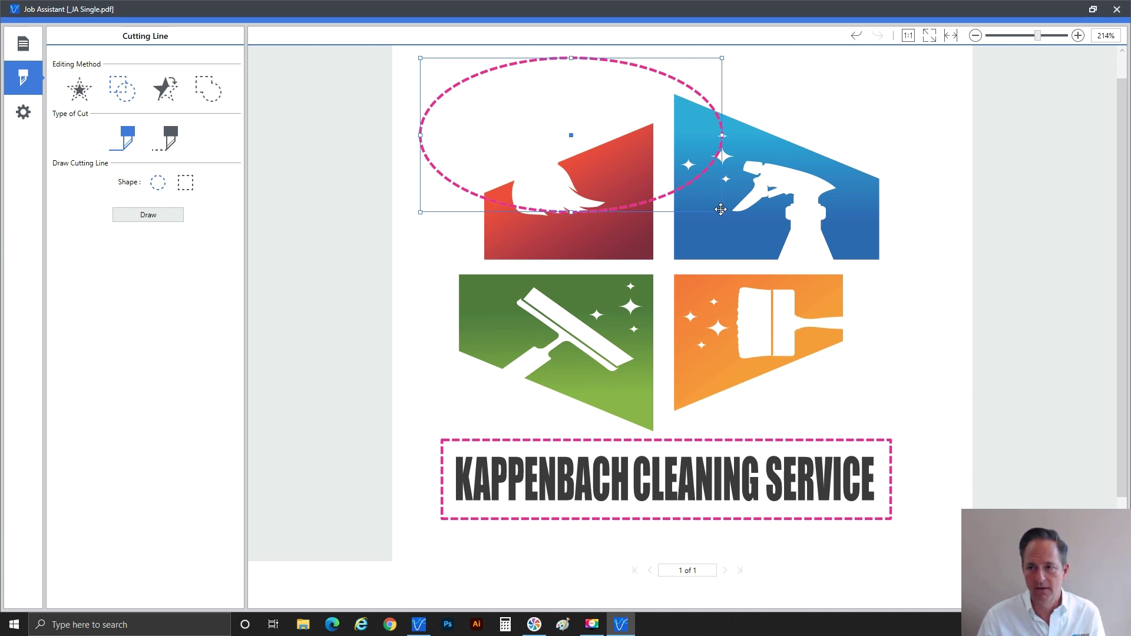
{"action": "key", "text": "ctrl+z"}
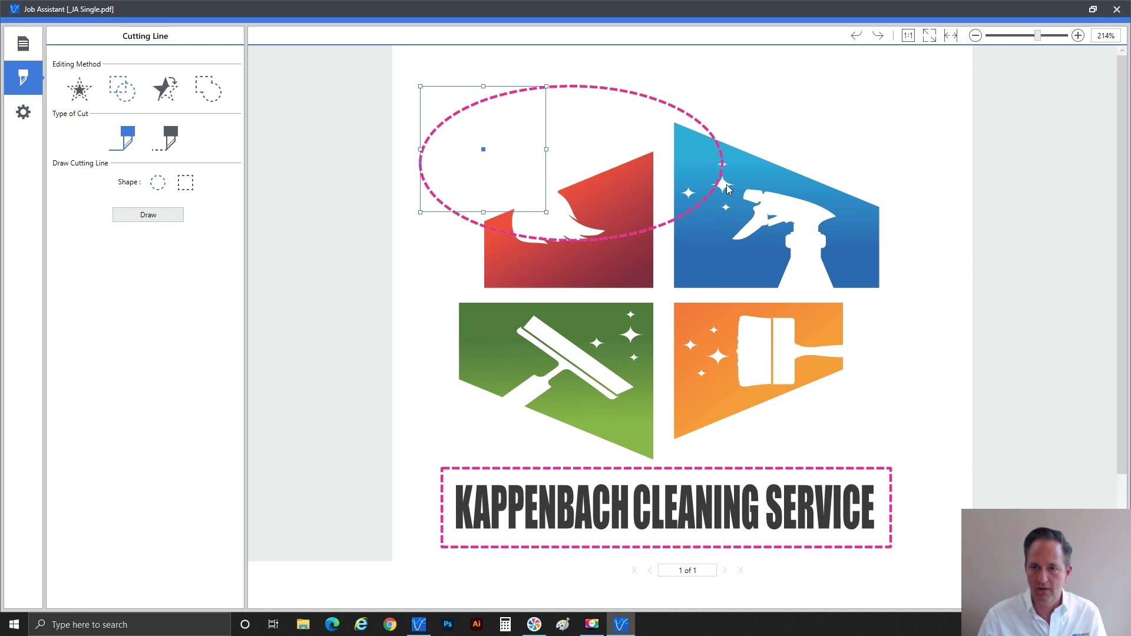
{"action": "scroll", "coordinate": [718, 186], "scroll_direction": "down", "scroll_amount": 1}
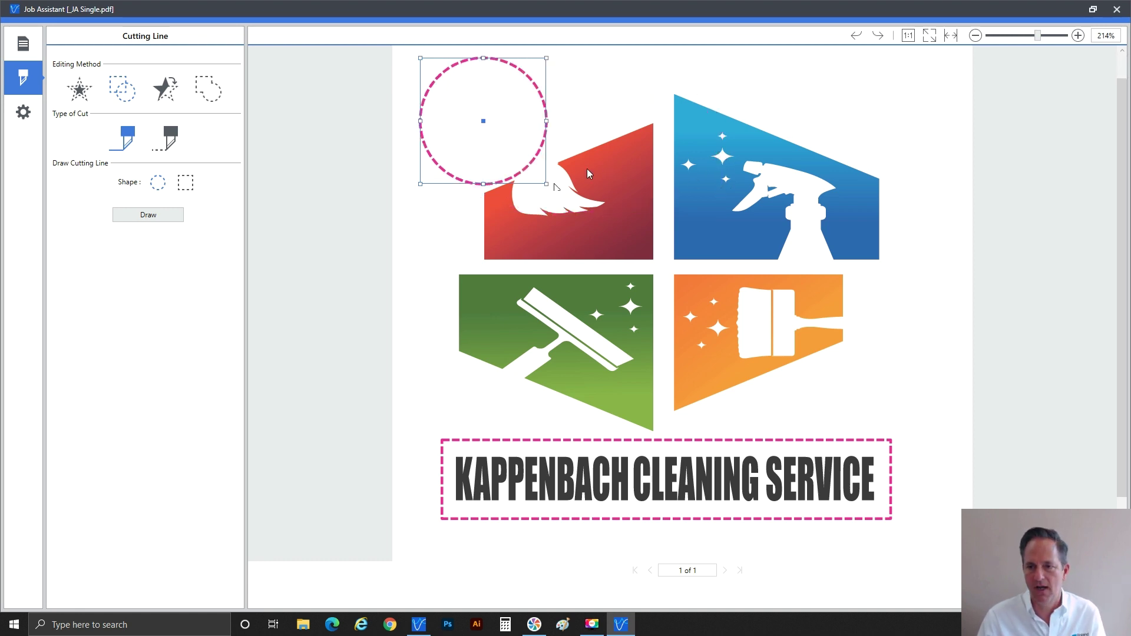
{"action": "left_click_drag", "start_coordinate": [545, 184], "coordinate": [899, 337]}
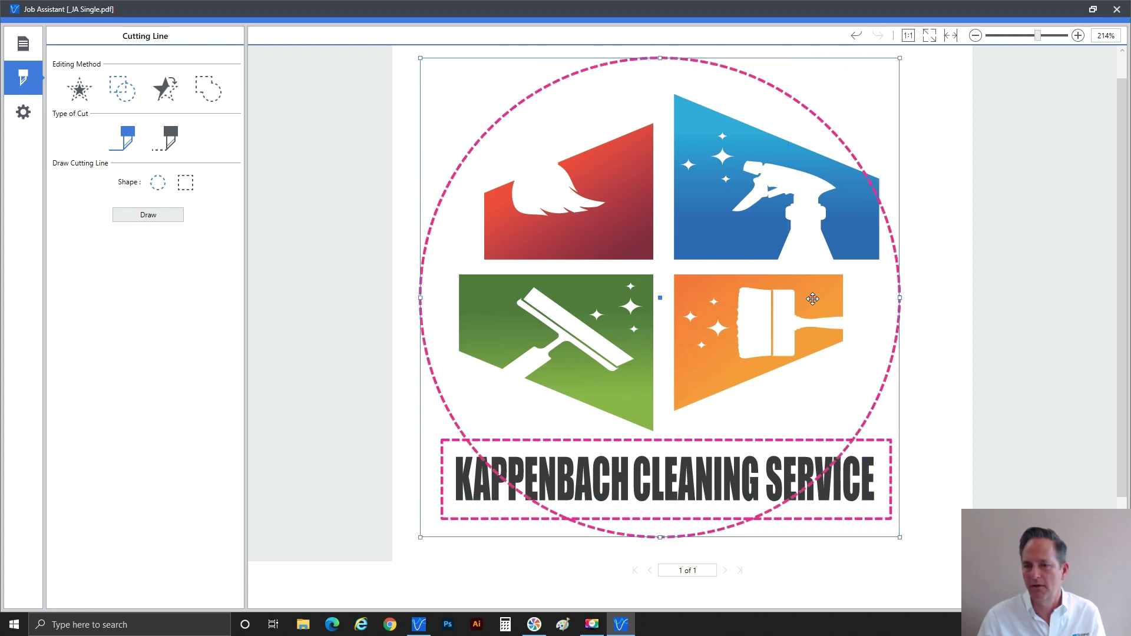
{"action": "left_click", "coordinate": [781, 226]}
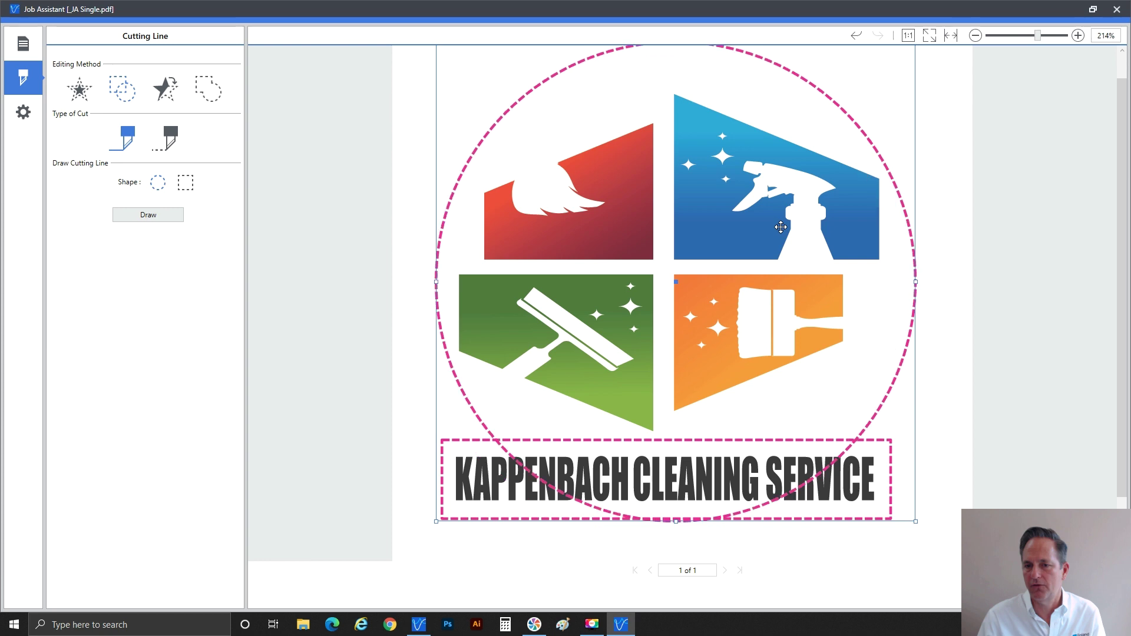
{"action": "mouse_move", "coordinate": [770, 227]}
{"action": "left_mouse_down"}
{"action": "mouse_move", "coordinate": [760, 227]}
{"action": "mouse_move", "coordinate": [765, 214]}
{"action": "left_mouse_up"}
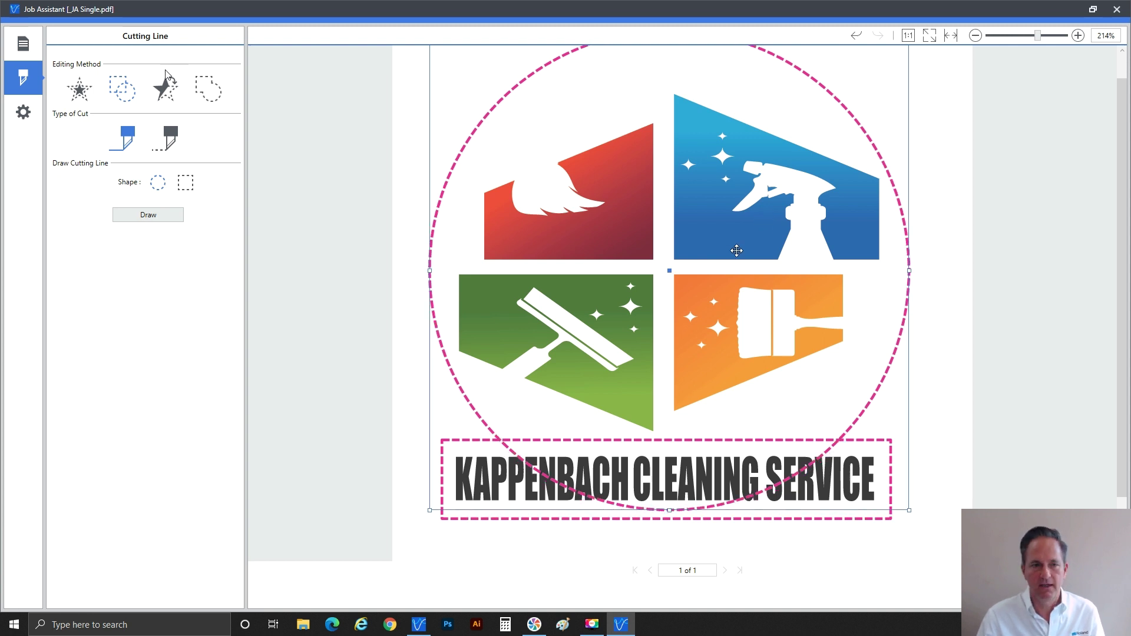
Step: Merge the circle and title rectangle cut lines, then add the job as a third _JA Single.pdf
{"action": "left_click", "coordinate": [202, 86]}
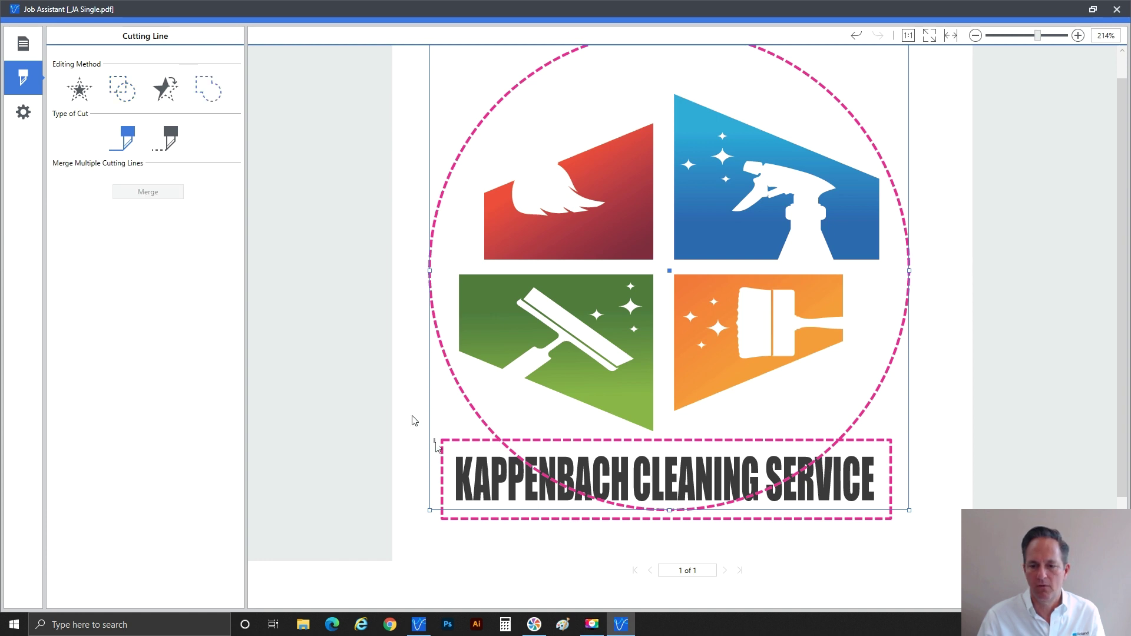
{"action": "left_click", "coordinate": [459, 520], "text": "shift"}
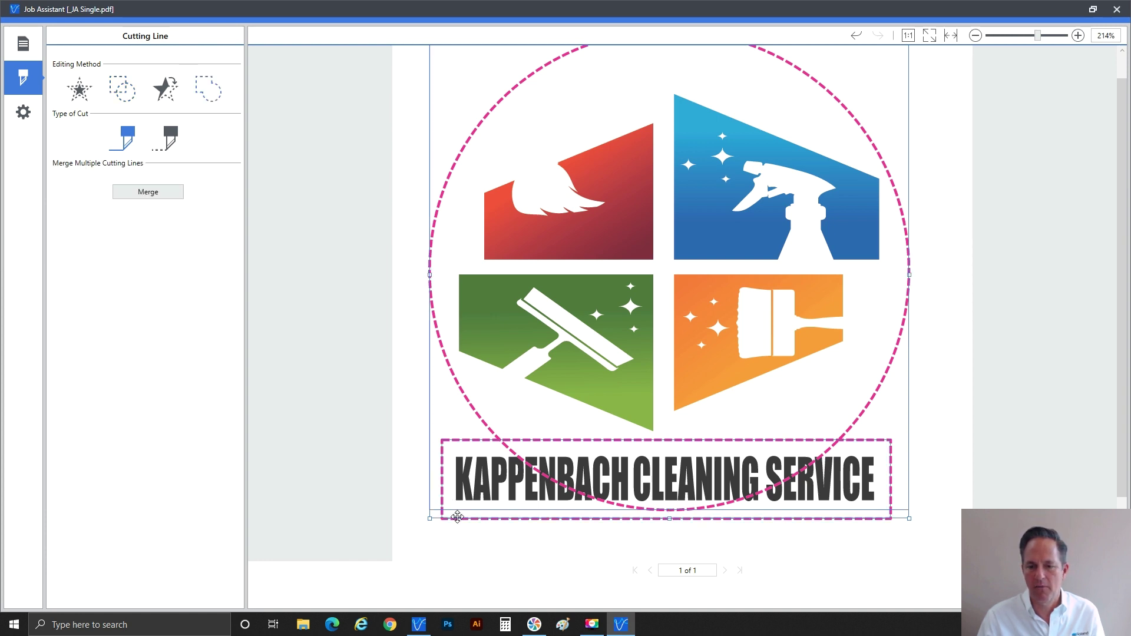
{"action": "left_click", "coordinate": [175, 195]}
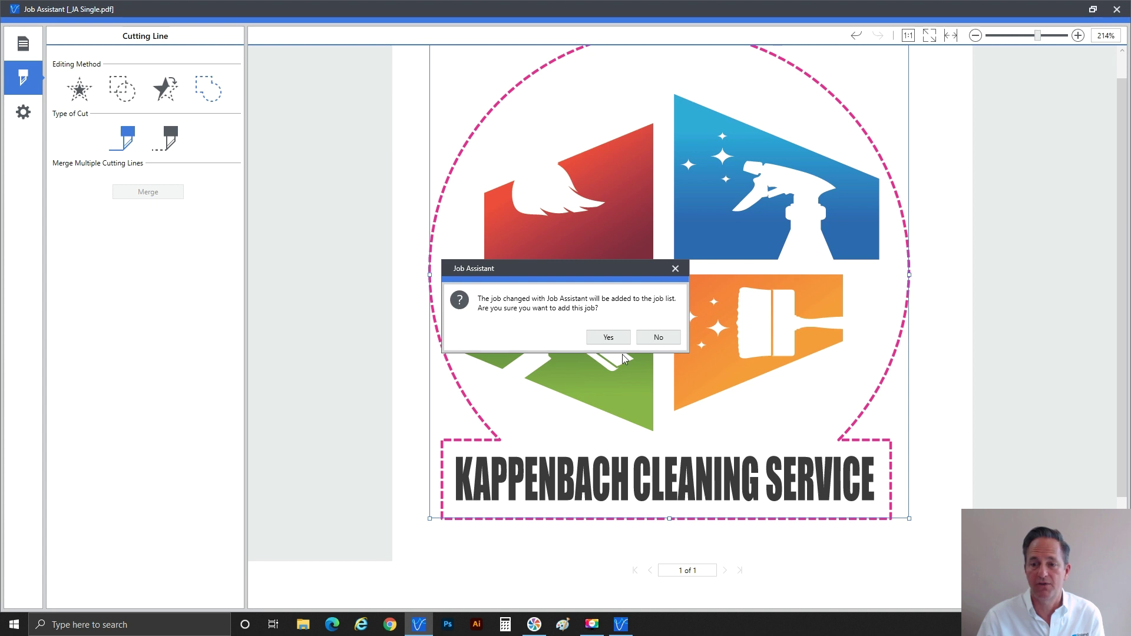
{"action": "left_click", "coordinate": [607, 339]}
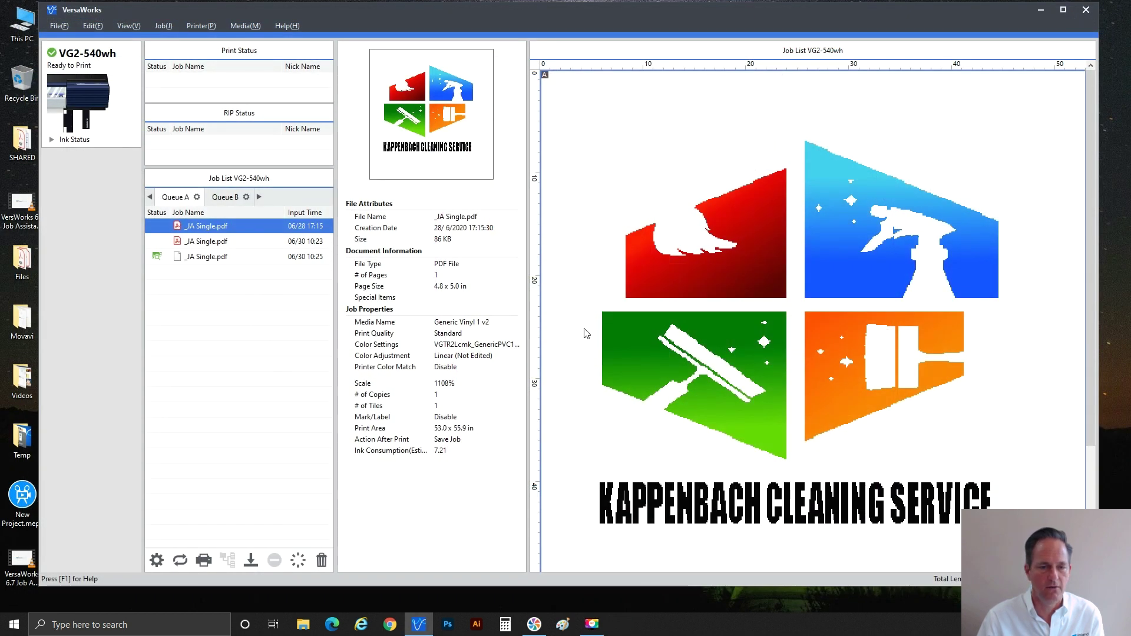
Step: Preview the third _JA Single.pdf with changed orientation and Fit to Media Size, then close Job Settings
{"action": "left_click", "coordinate": [200, 261]}
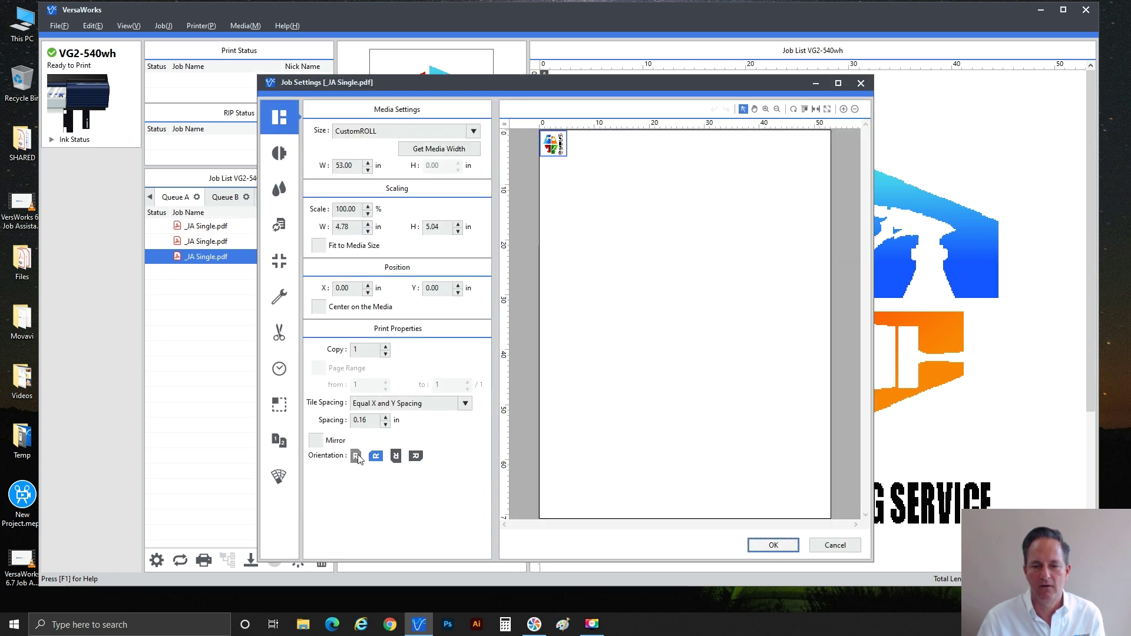
{"action": "left_click", "coordinate": [356, 456]}
{"action": "left_click", "coordinate": [318, 246]}
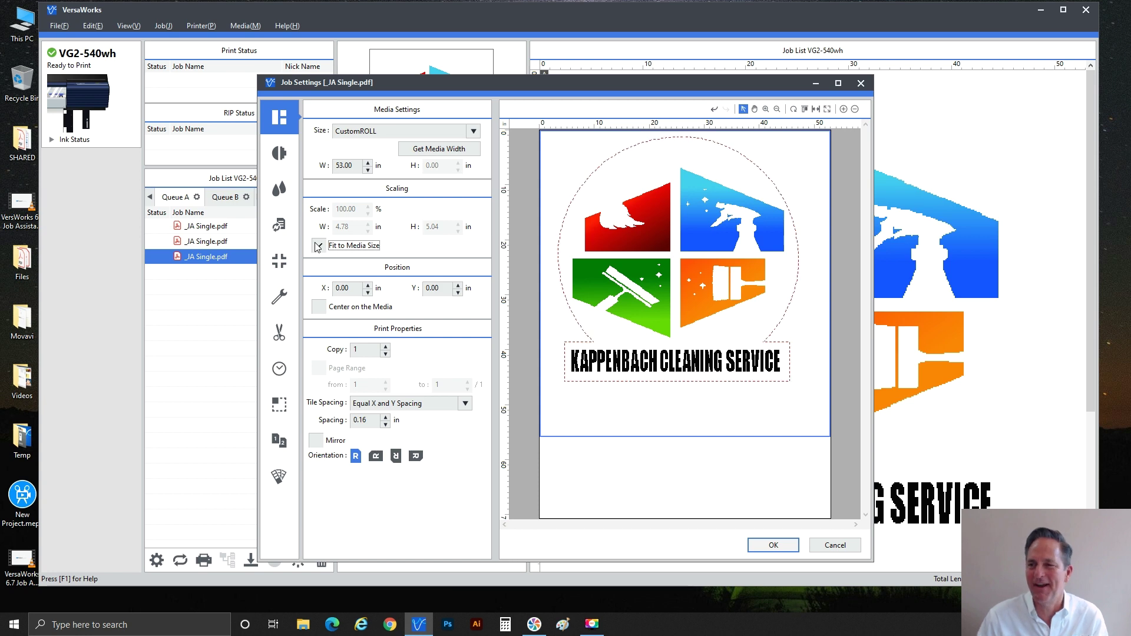
{"action": "left_click", "coordinate": [860, 85]}
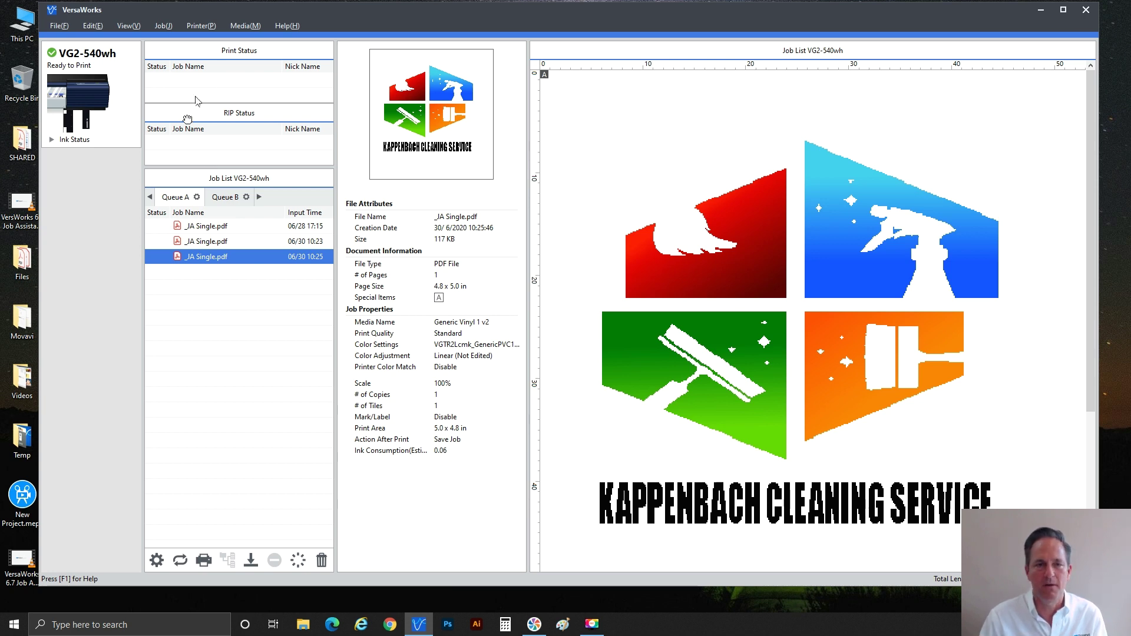
Step: Choose Help > Show Help to open the VersaWorks help guide
{"action": "left_click", "coordinate": [295, 27]}
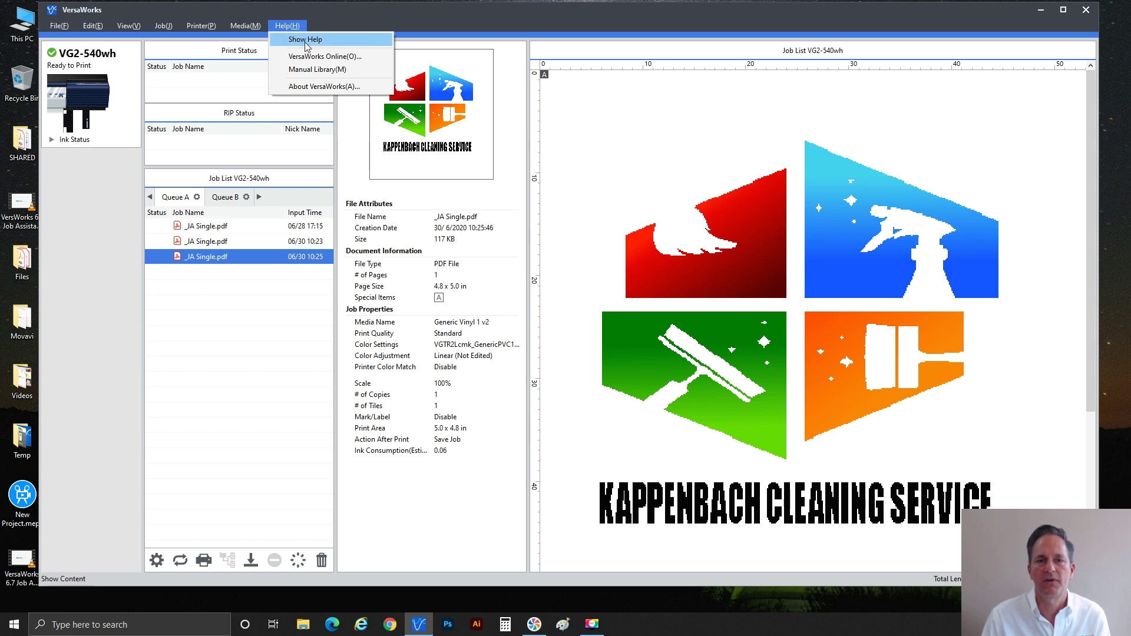
{"action": "left_click", "coordinate": [304, 43]}
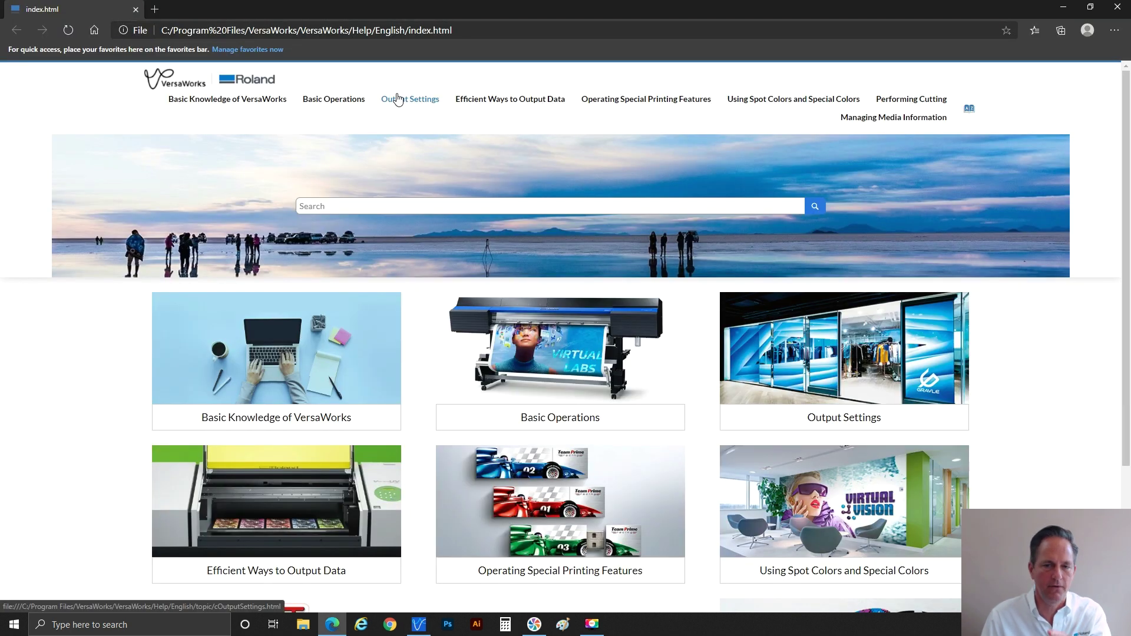
Step: Search the help for 'Job Assistant' and open the Editing Cutting Lines result
{"action": "left_click", "coordinate": [348, 206]}
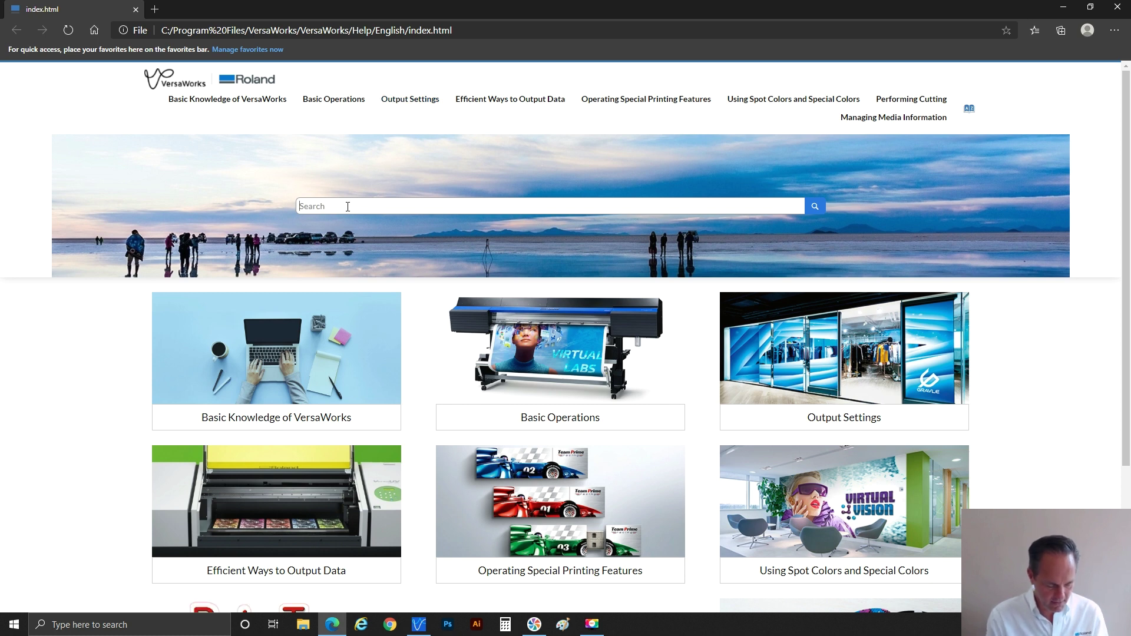
{"action": "type", "text": "Job Assis"}
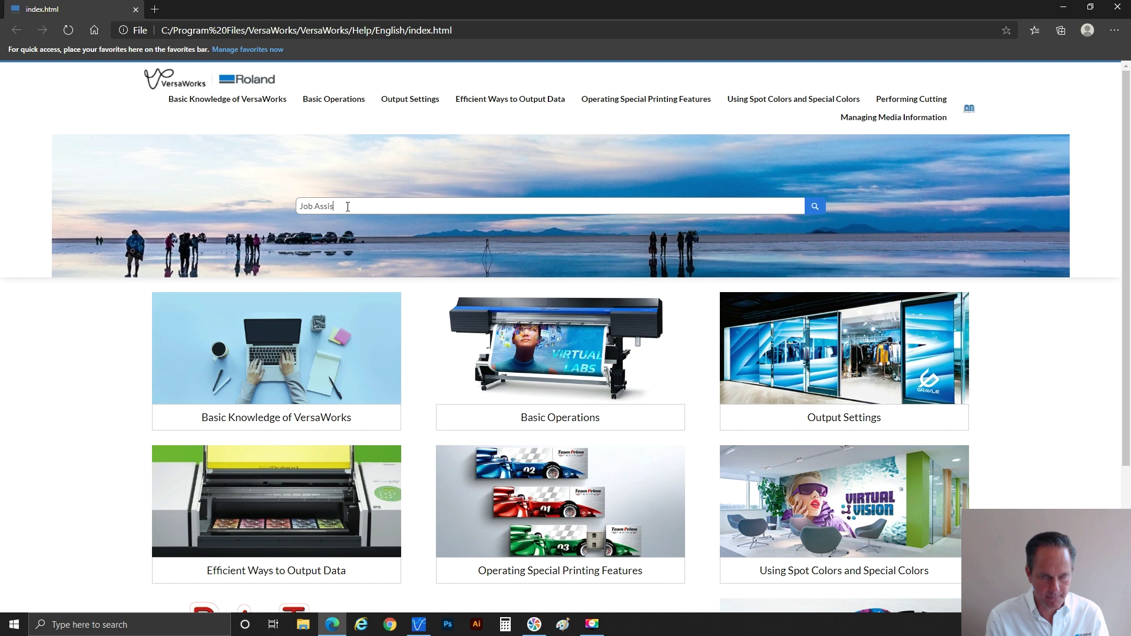
{"action": "type", "text": "tant"}
{"action": "key", "text": "Return"}
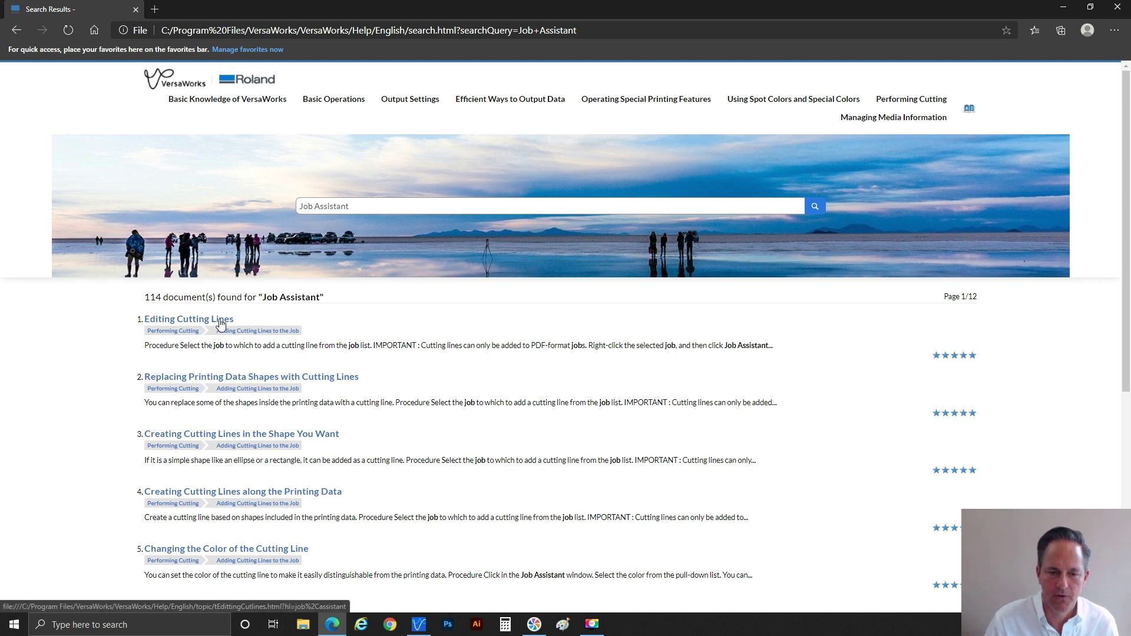
{"action": "left_click", "coordinate": [220, 323]}
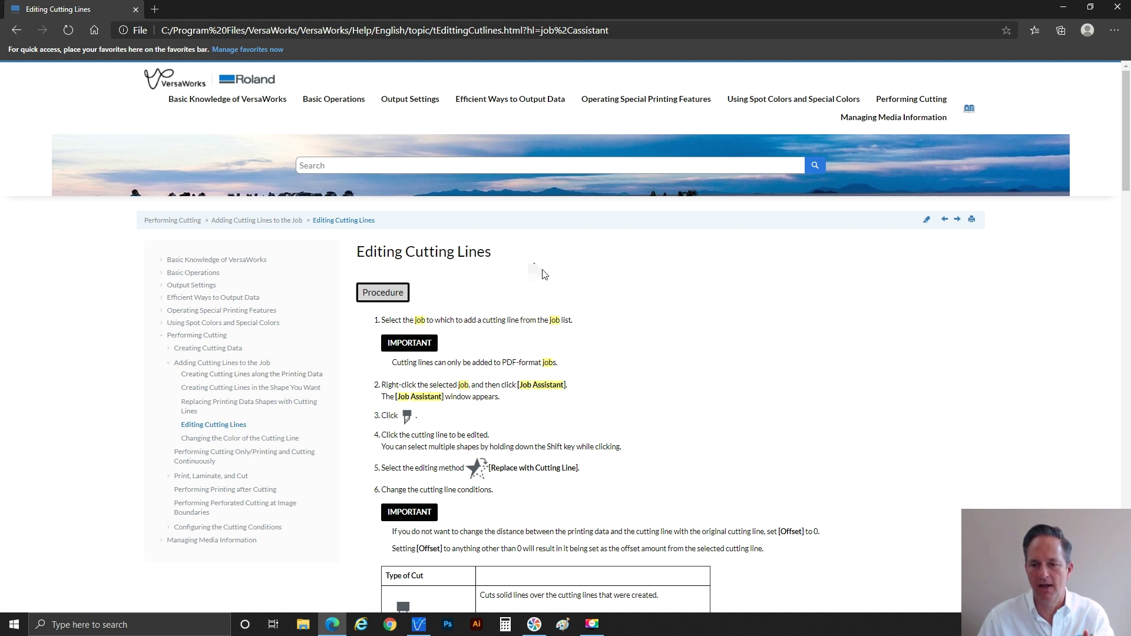
Step: Scroll through Editing Cutting Lines to the Type of Contour and Cut Interior sections
{"action": "scroll", "coordinate": [560, 301], "scroll_direction": "down", "scroll_amount": 3}
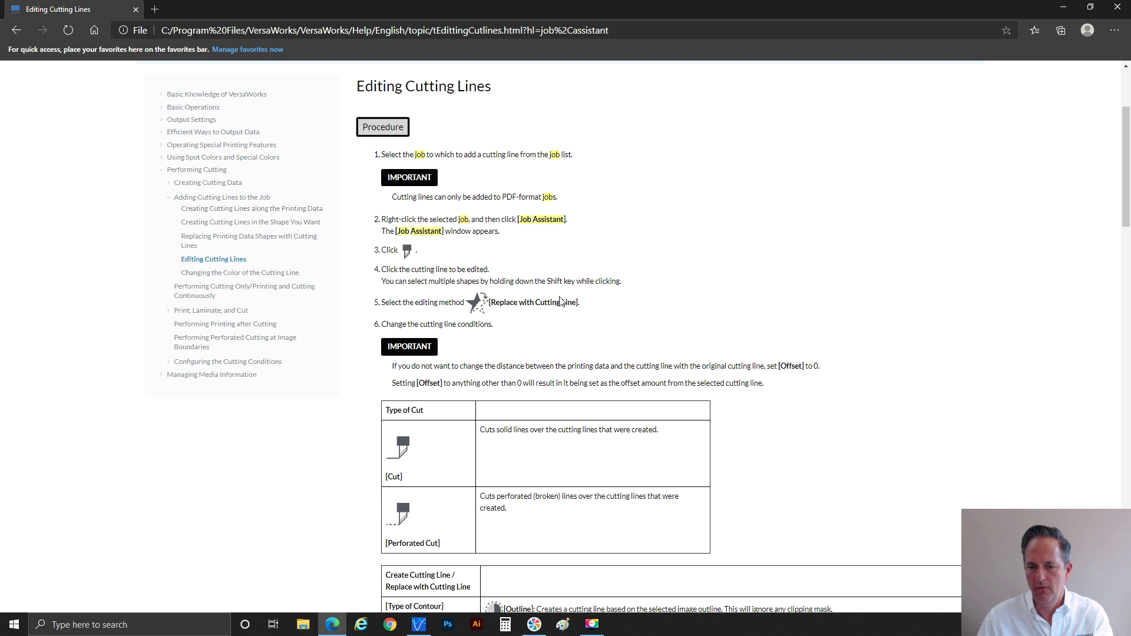
{"action": "scroll", "coordinate": [561, 300], "scroll_direction": "down", "scroll_amount": 6}
{"action": "scroll", "coordinate": [560, 291], "scroll_direction": "up", "scroll_amount": 2}
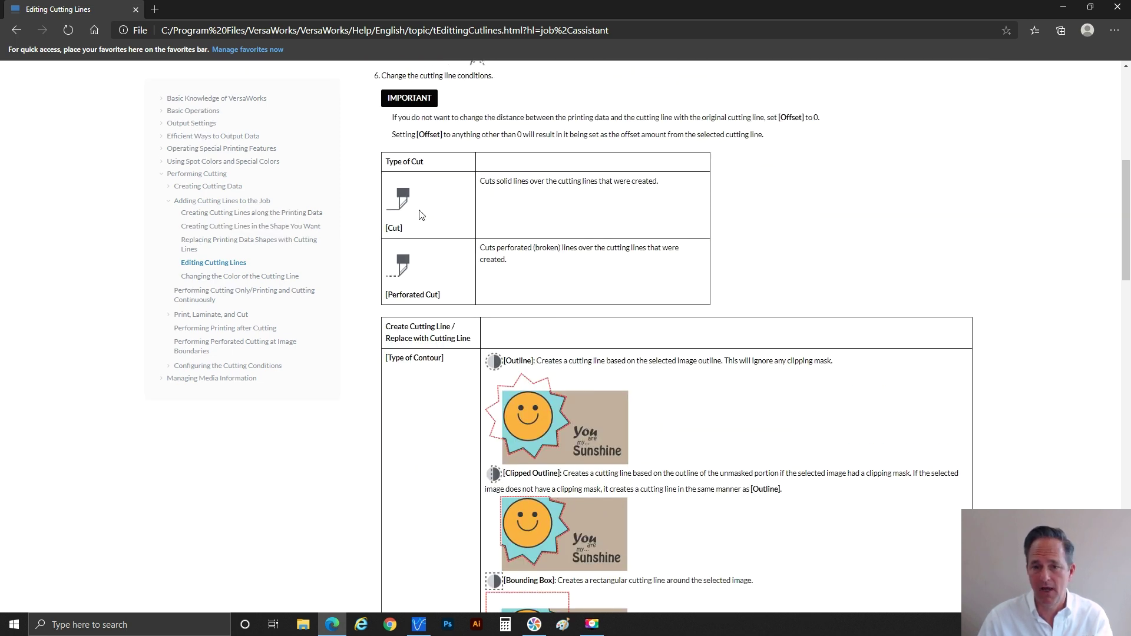
{"action": "scroll", "coordinate": [569, 360], "scroll_direction": "down", "scroll_amount": 2}
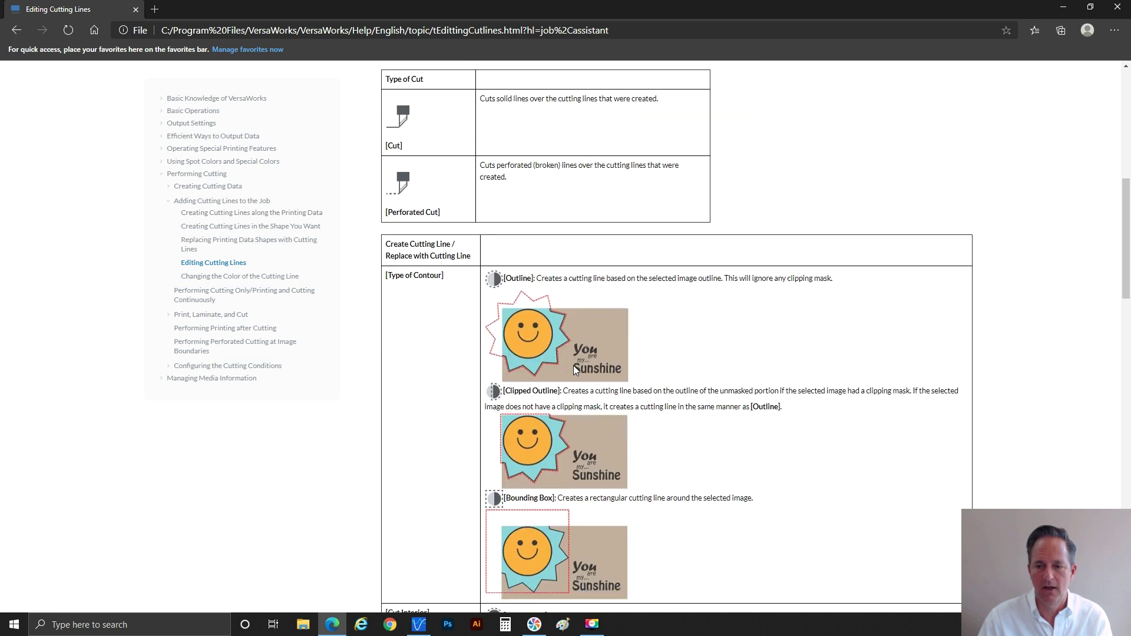
{"action": "scroll", "coordinate": [607, 334], "scroll_direction": "down", "scroll_amount": 4}
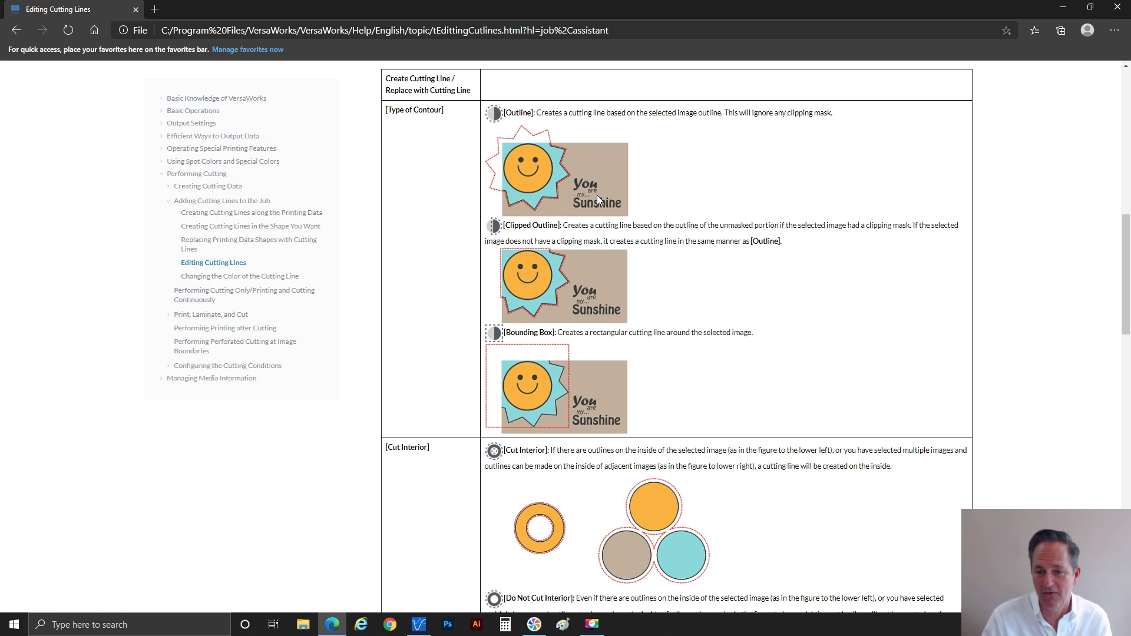
{"action": "scroll", "coordinate": [592, 253], "scroll_direction": "down", "scroll_amount": 1}
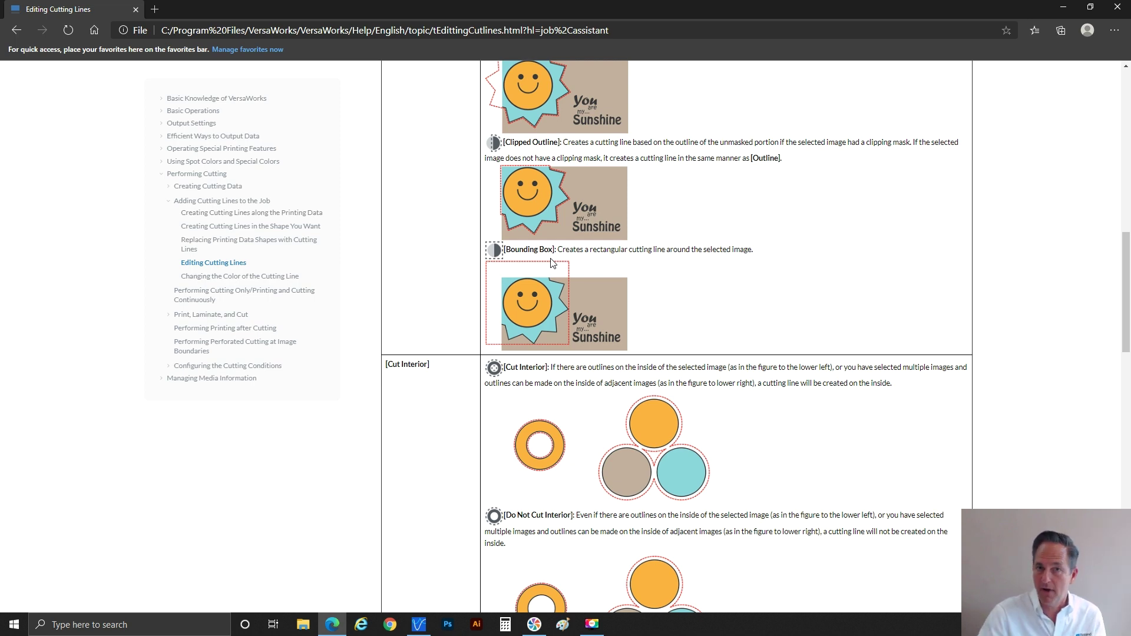
{"action": "scroll", "coordinate": [574, 282], "scroll_direction": "down", "scroll_amount": 3}
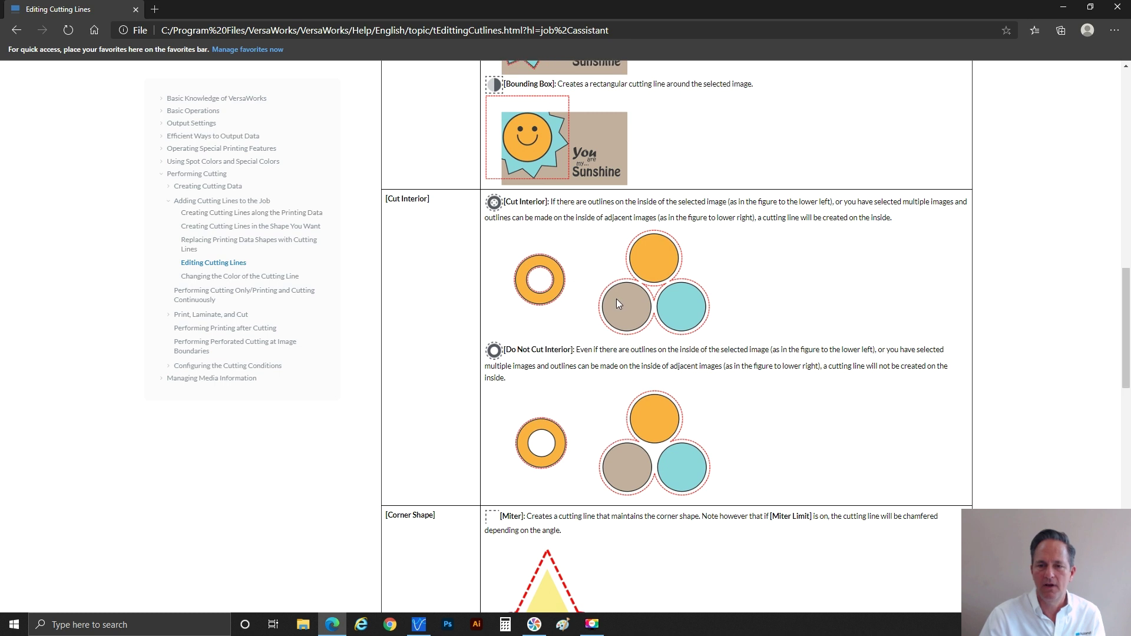
Step: Read through the Corner Shape, Miter Limit and Merge memo sections of the help page
{"action": "scroll", "coordinate": [616, 298], "scroll_direction": "down", "scroll_amount": 2}
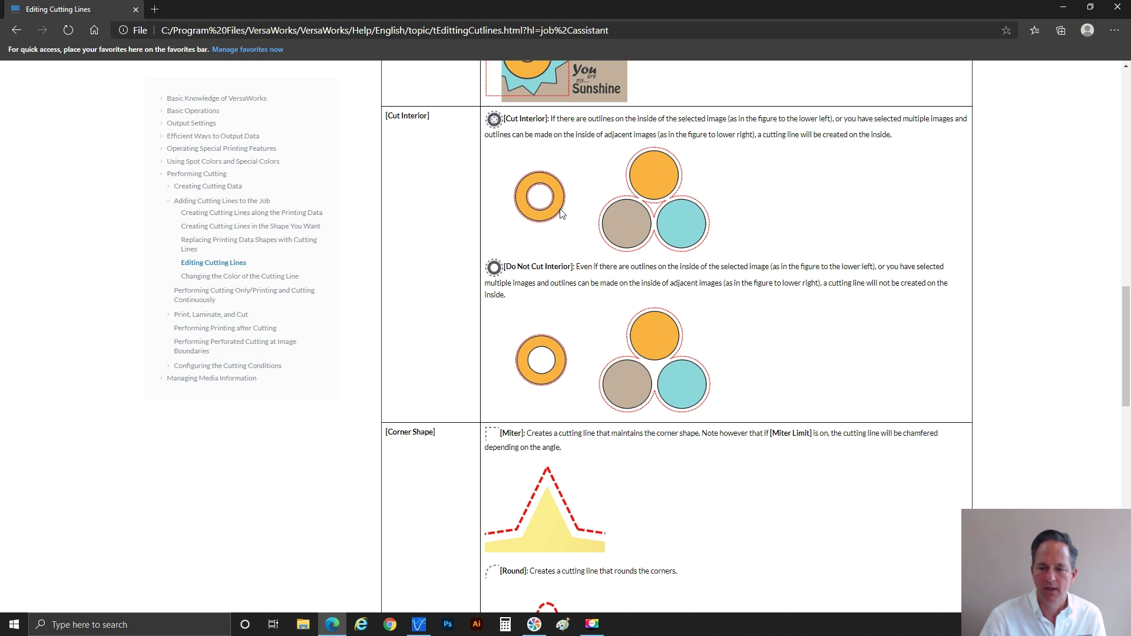
{"action": "scroll", "coordinate": [562, 215], "scroll_direction": "down", "scroll_amount": 7}
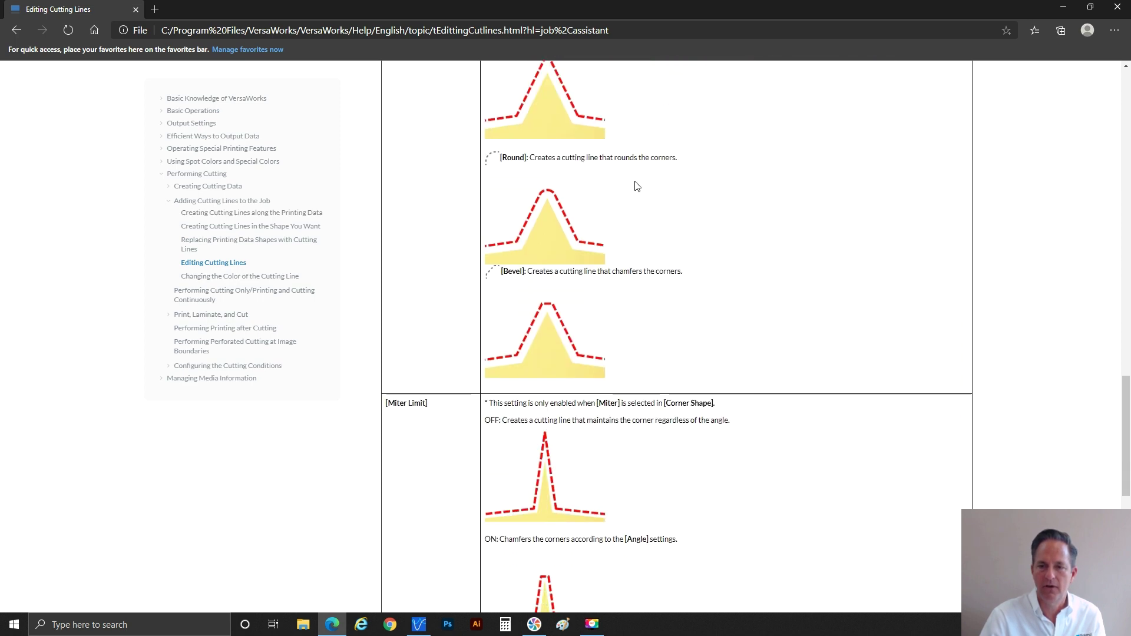
{"action": "scroll", "coordinate": [633, 185], "scroll_direction": "up", "scroll_amount": 3}
{"action": "scroll", "coordinate": [579, 321], "scroll_direction": "down", "scroll_amount": 2}
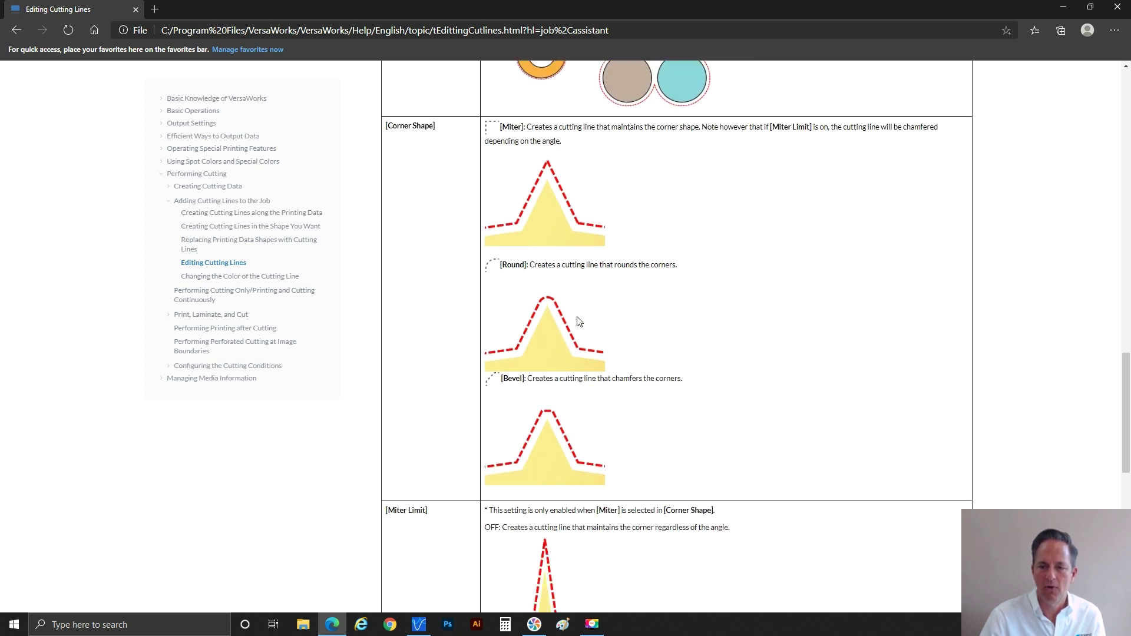
{"action": "scroll", "coordinate": [580, 399], "scroll_direction": "down", "scroll_amount": 1}
{"action": "scroll", "coordinate": [580, 399], "scroll_direction": "down", "scroll_amount": 4}
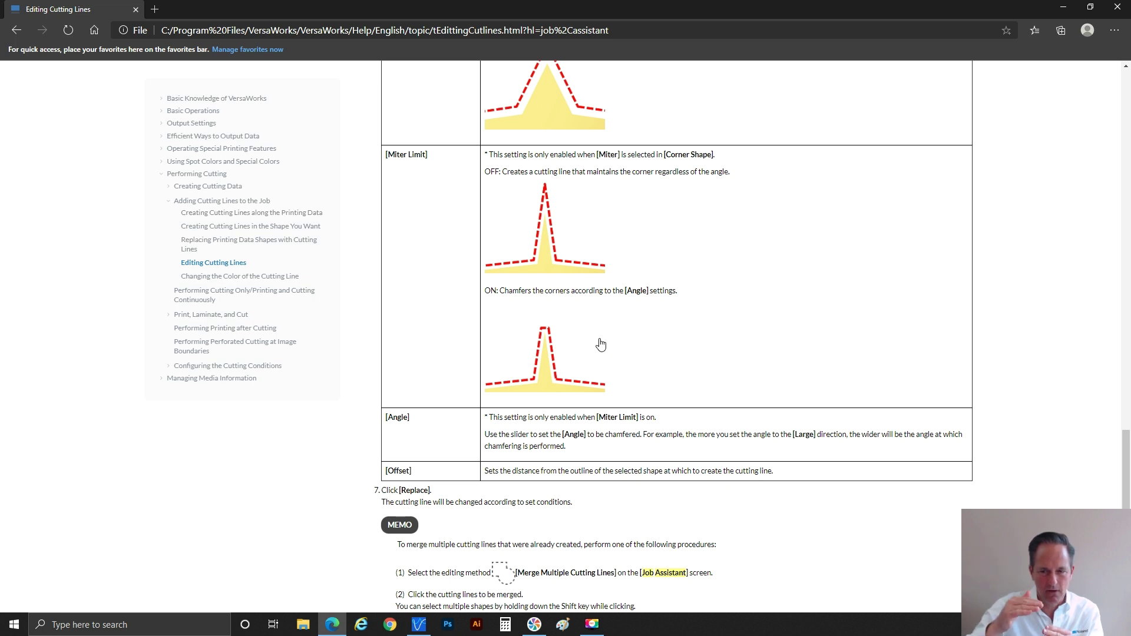
{"action": "scroll", "coordinate": [595, 341], "scroll_direction": "down", "scroll_amount": 4}
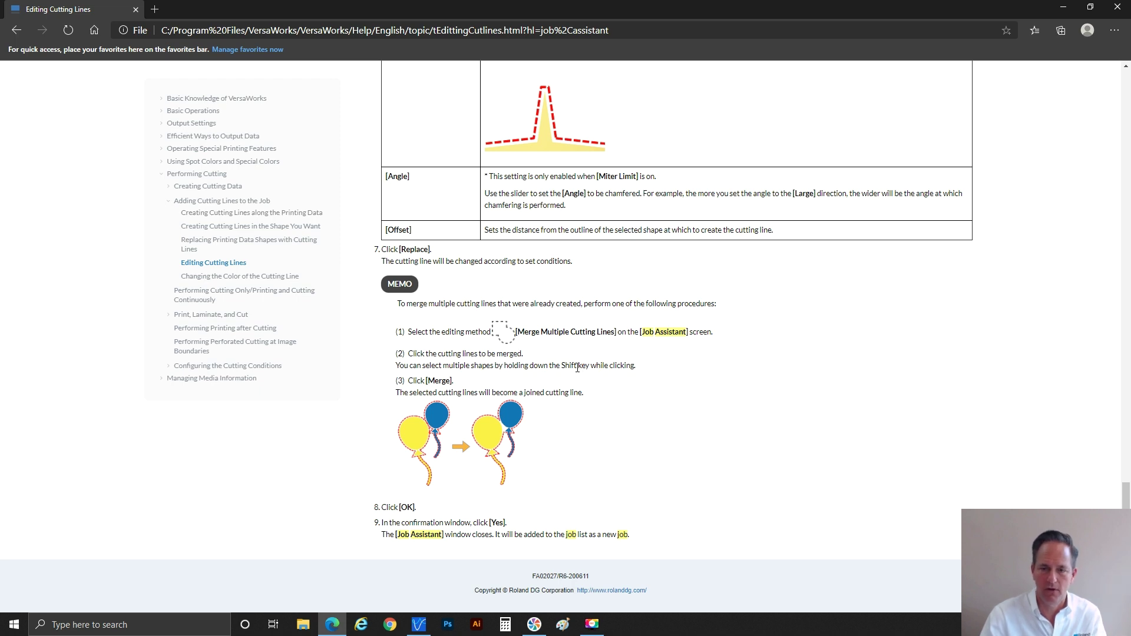
{"action": "scroll", "coordinate": [566, 336], "scroll_direction": "up", "scroll_amount": 13}
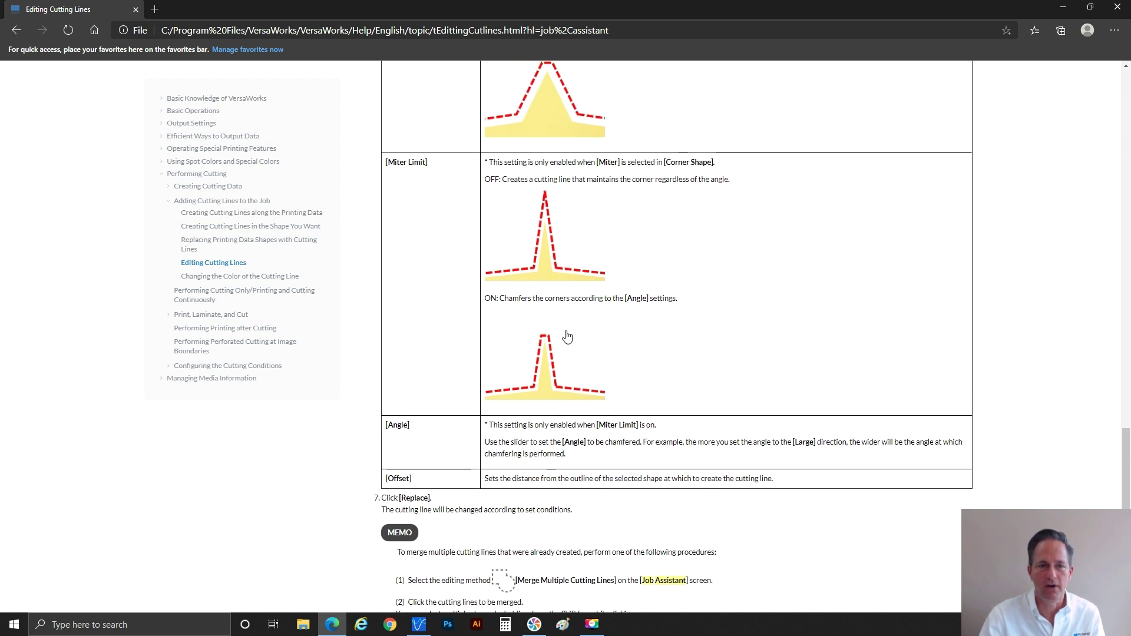
Step: Return to the Job Assistant search results, then close the help browser
{"action": "left_click", "coordinate": [22, 34]}
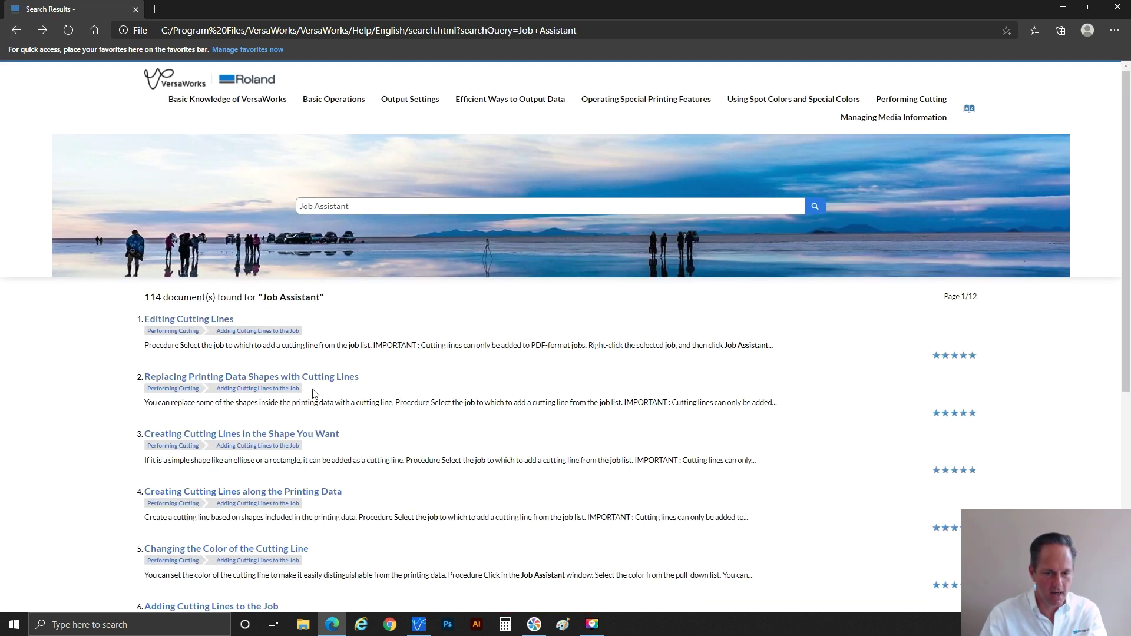
{"action": "scroll", "coordinate": [349, 404], "scroll_direction": "down", "scroll_amount": 3}
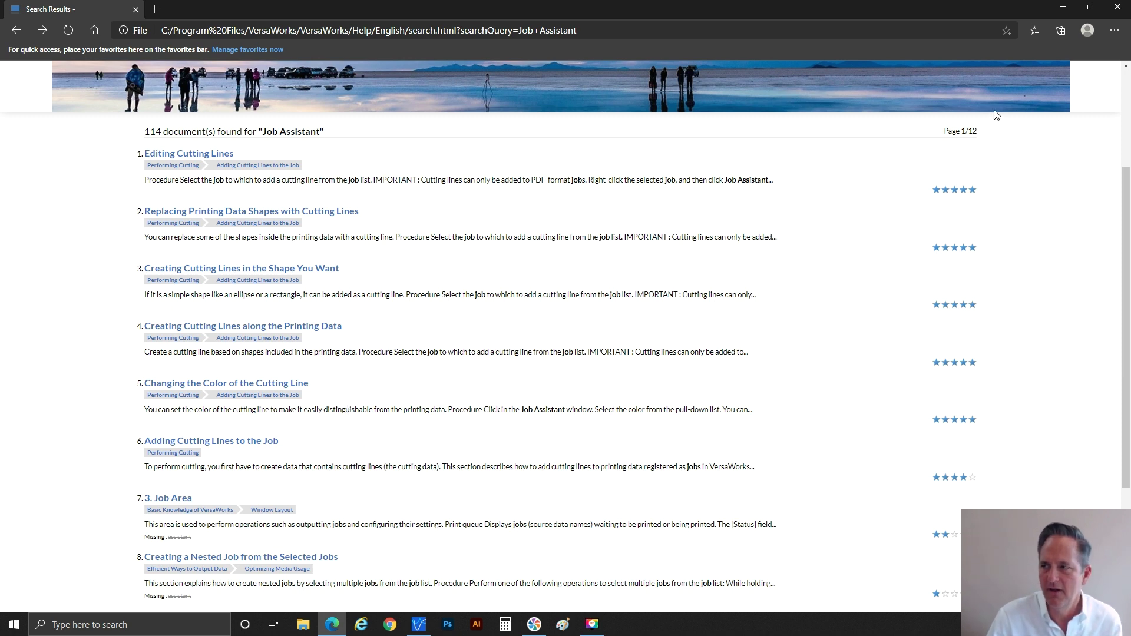
{"action": "left_click", "coordinate": [1109, 13]}
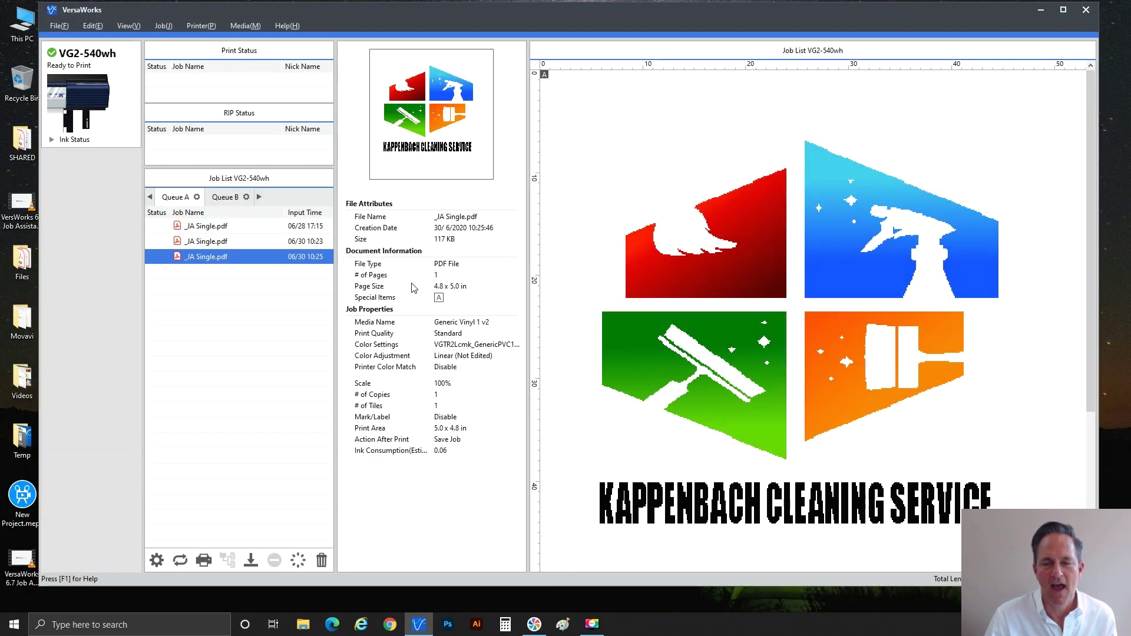